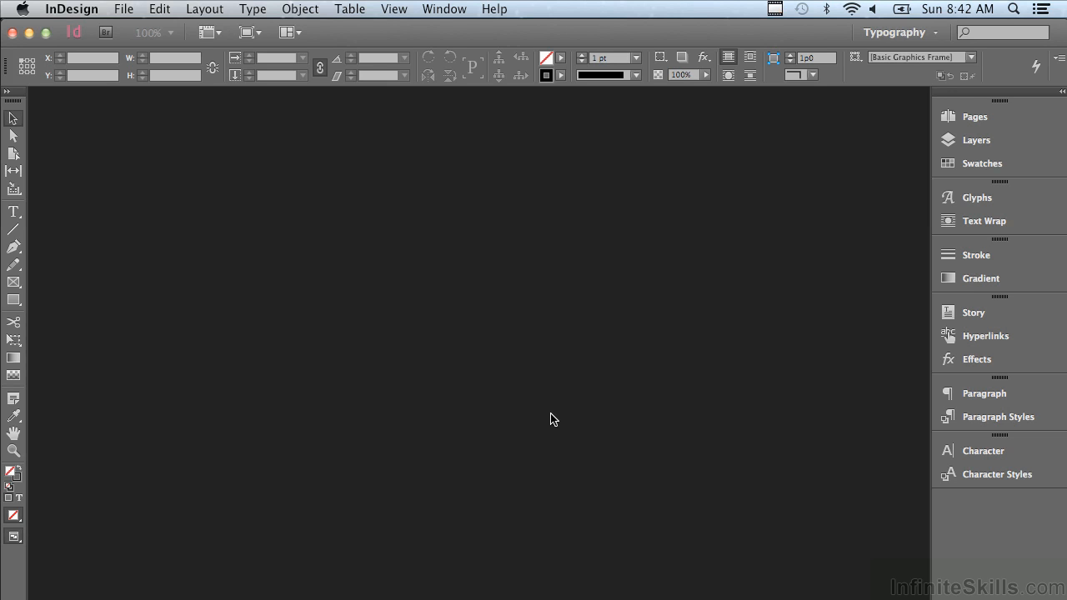
- Try the Light color theme and 0% brightness in the Interface preferences, and discard the changes
{"action": "key", "text": "super+k"}
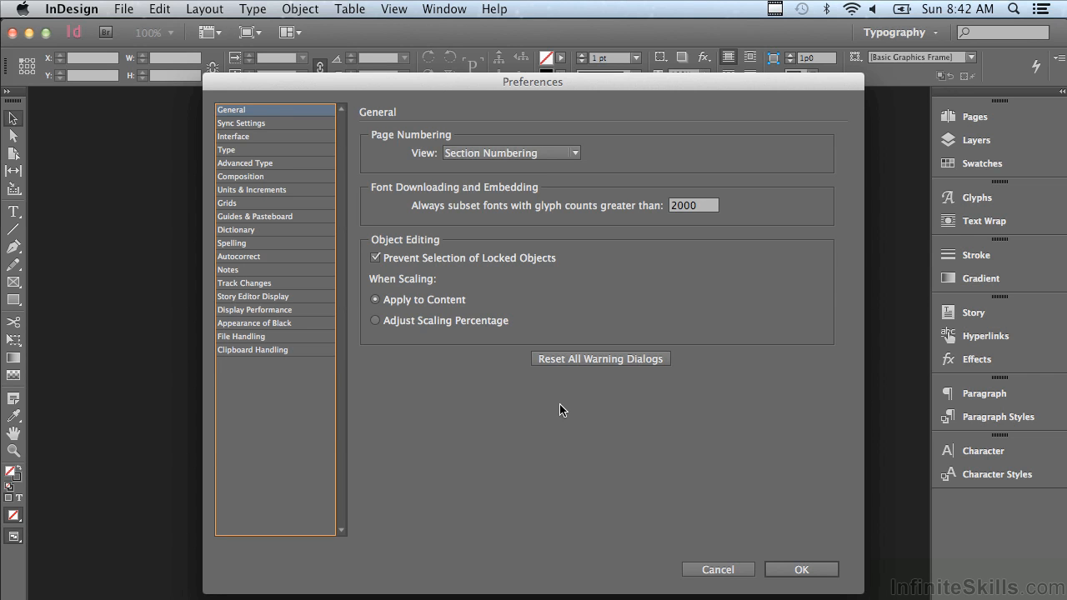
{"action": "left_click", "coordinate": [265, 136]}
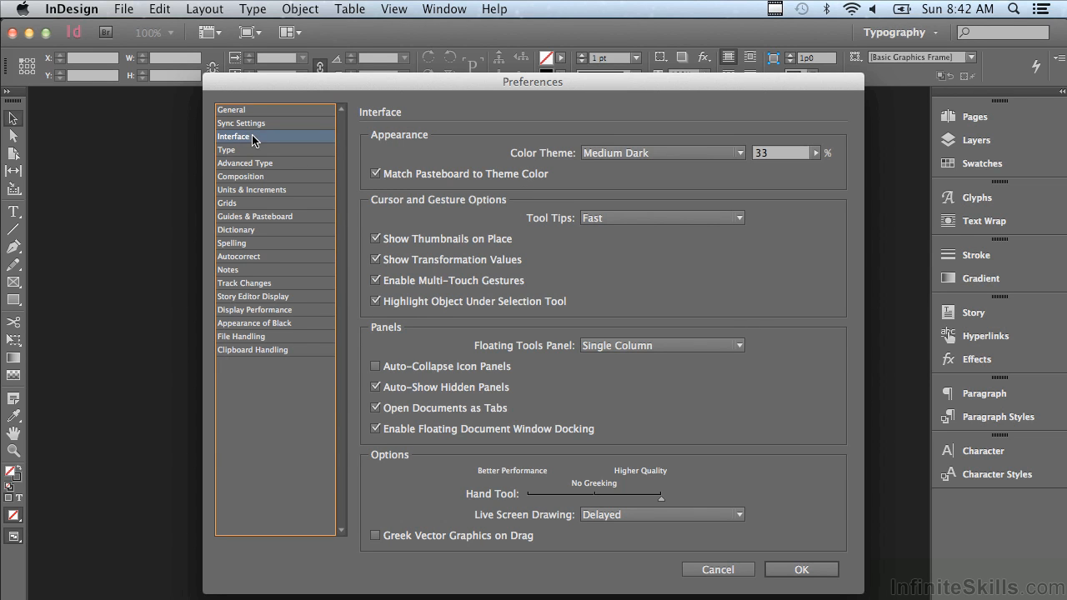
{"action": "left_click", "coordinate": [596, 157]}
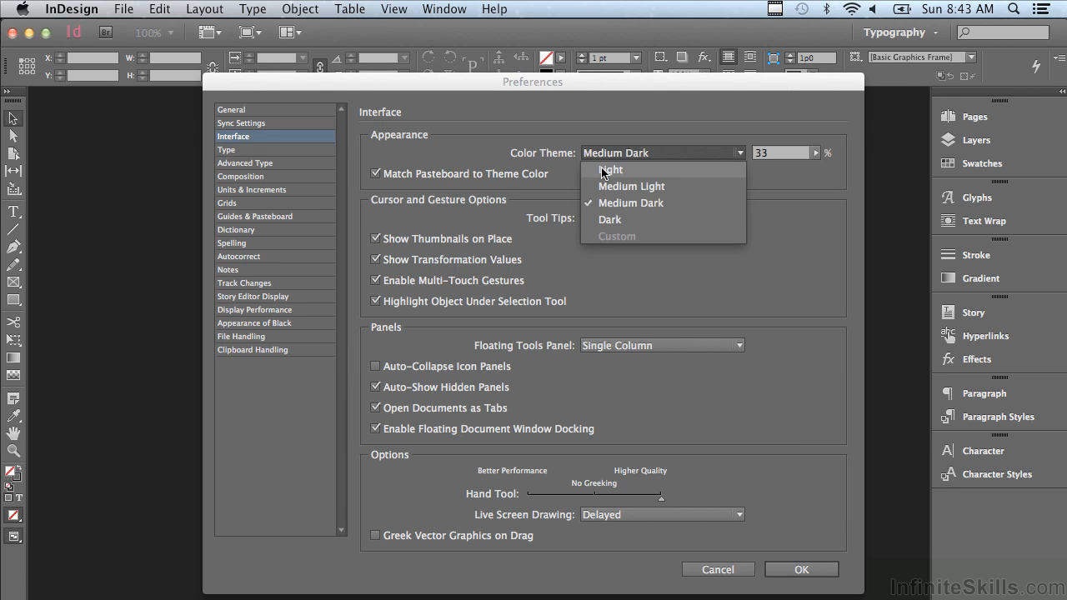
{"action": "left_click", "coordinate": [604, 170]}
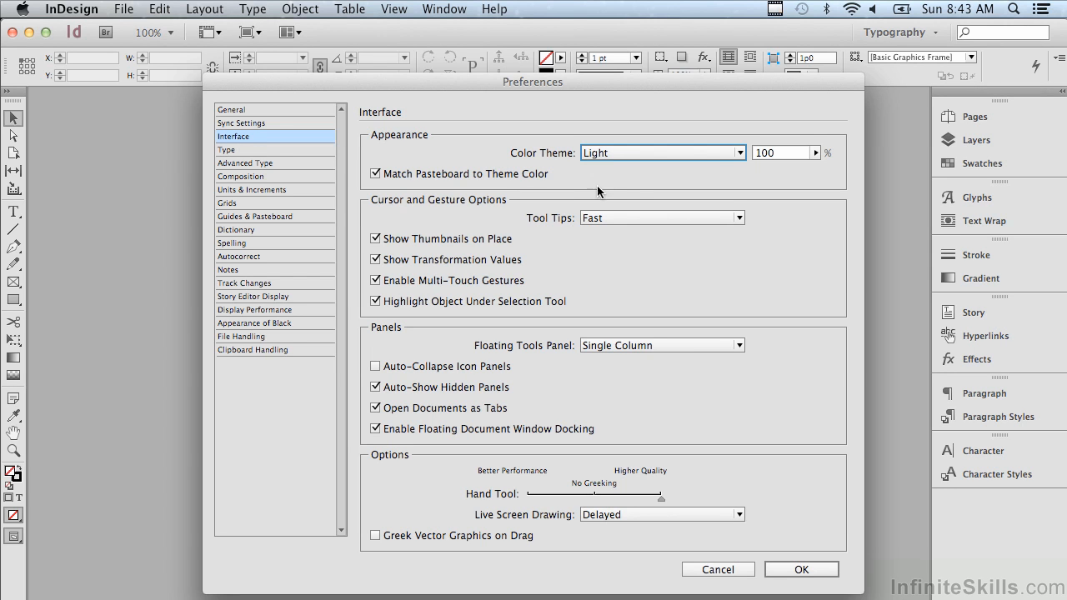
{"action": "left_click", "coordinate": [816, 153]}
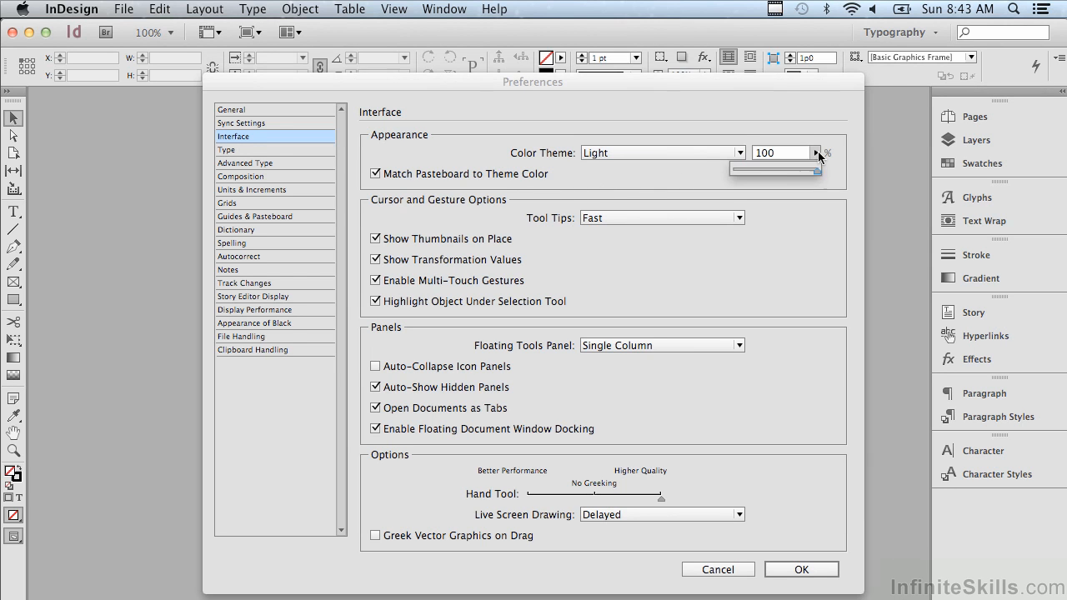
{"action": "left_click_drag", "start_coordinate": [816, 171], "coordinate": [726, 172]}
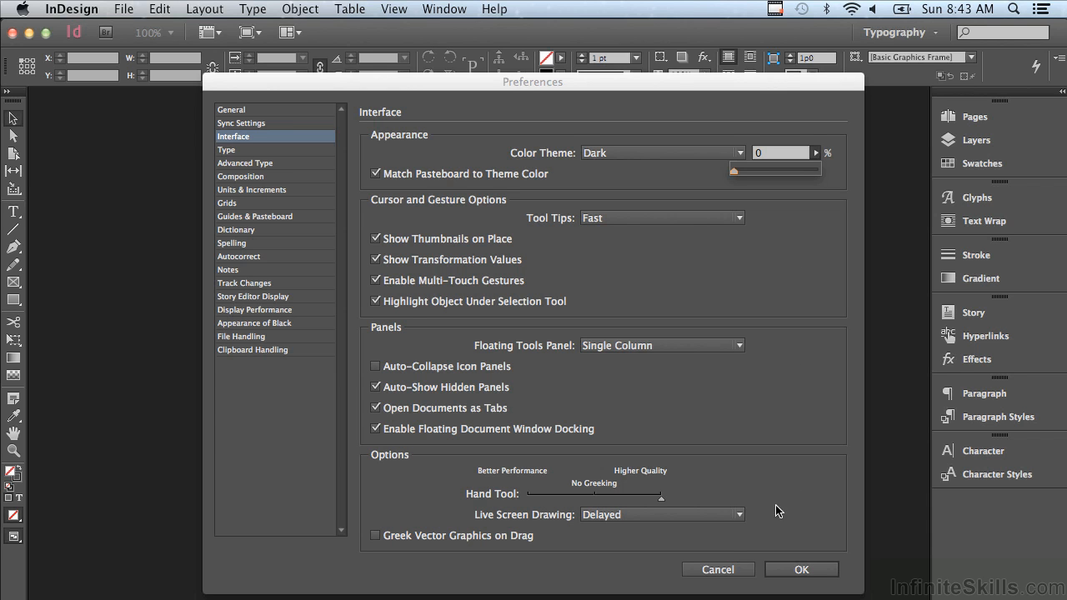
{"action": "left_click", "coordinate": [734, 571]}
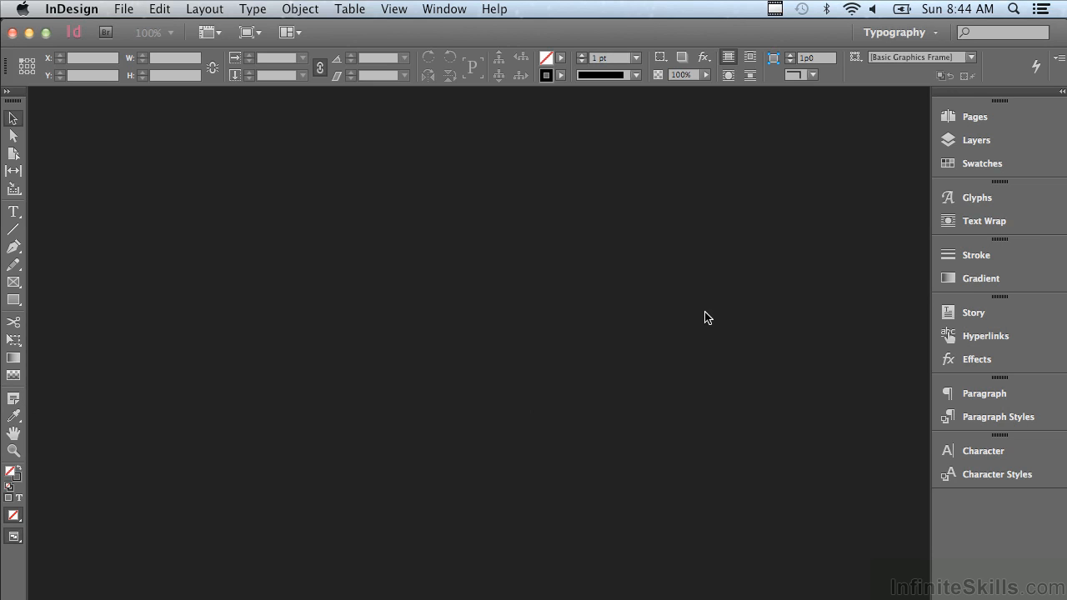
- Preview the Essentials and Book workspaces, and return to the Typography workspace
{"action": "left_click", "coordinate": [896, 33]}
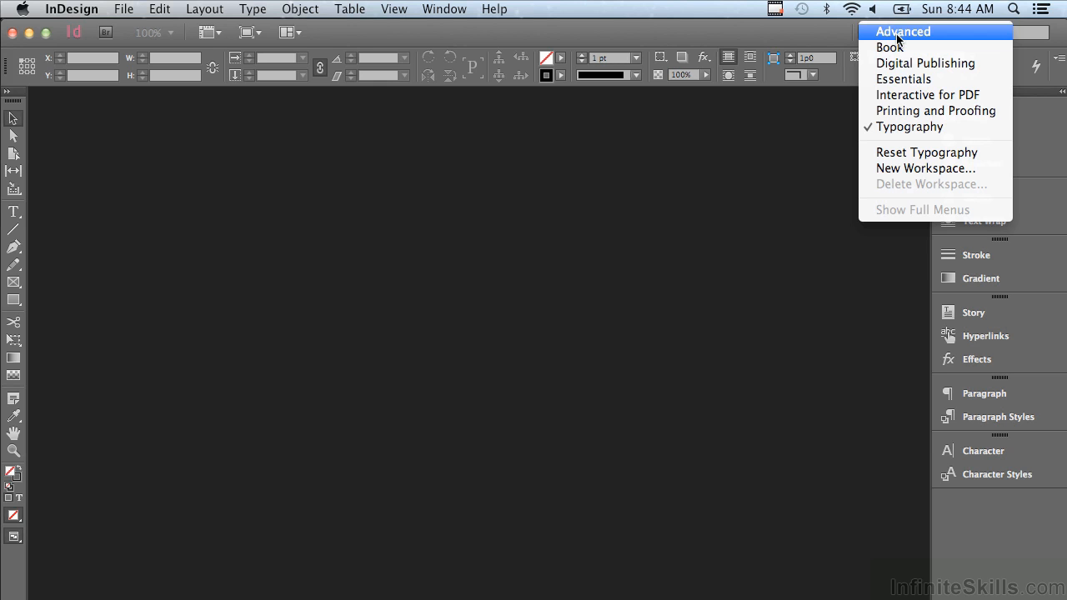
{"action": "left_click", "coordinate": [902, 83]}
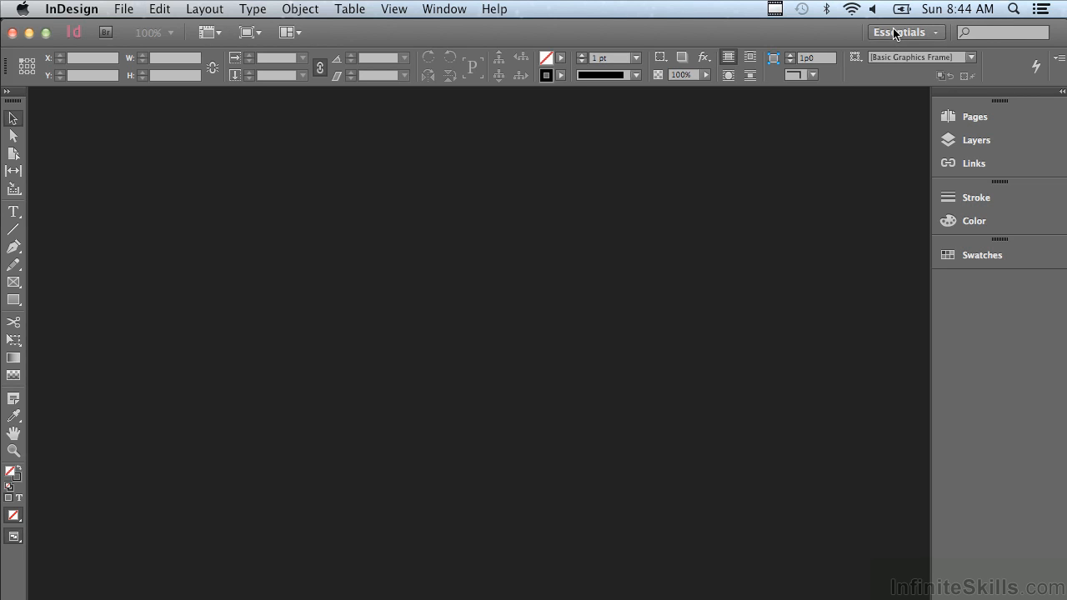
{"action": "left_click", "coordinate": [922, 31]}
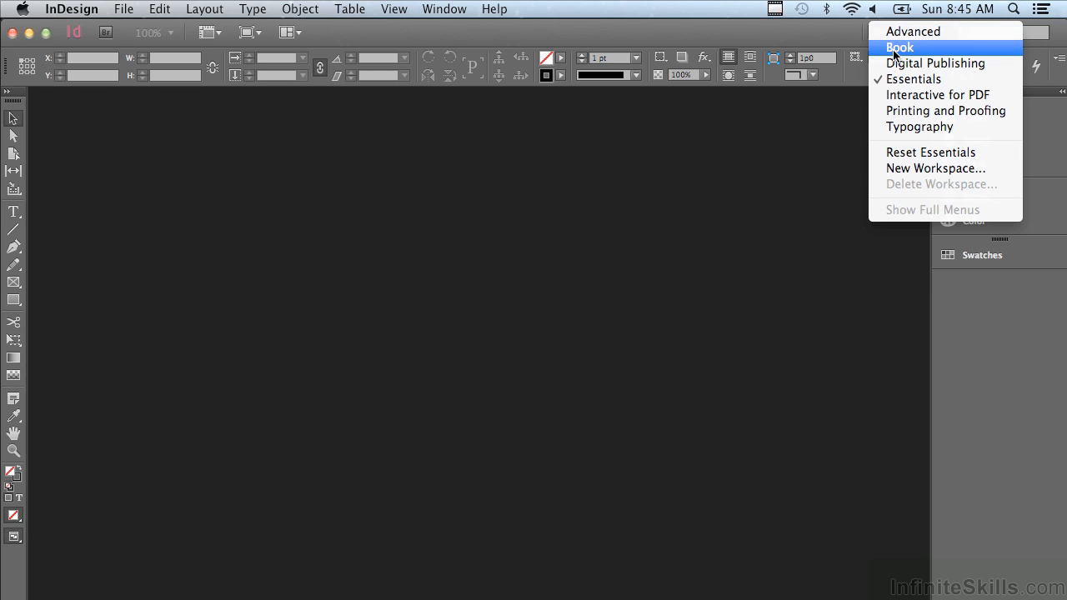
{"action": "left_click", "coordinate": [895, 48]}
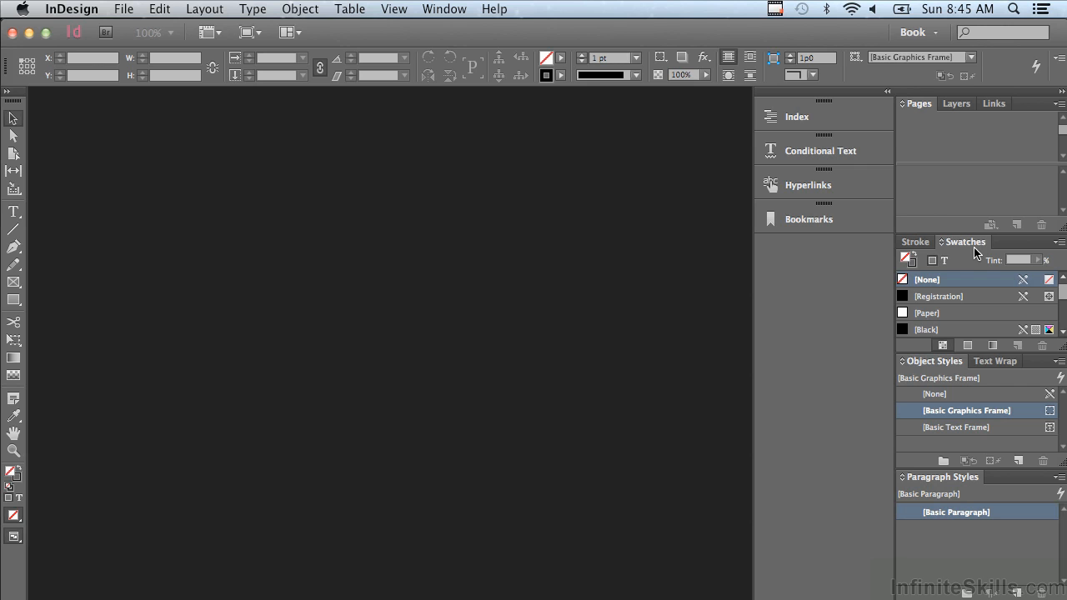
{"action": "left_click", "coordinate": [914, 33]}
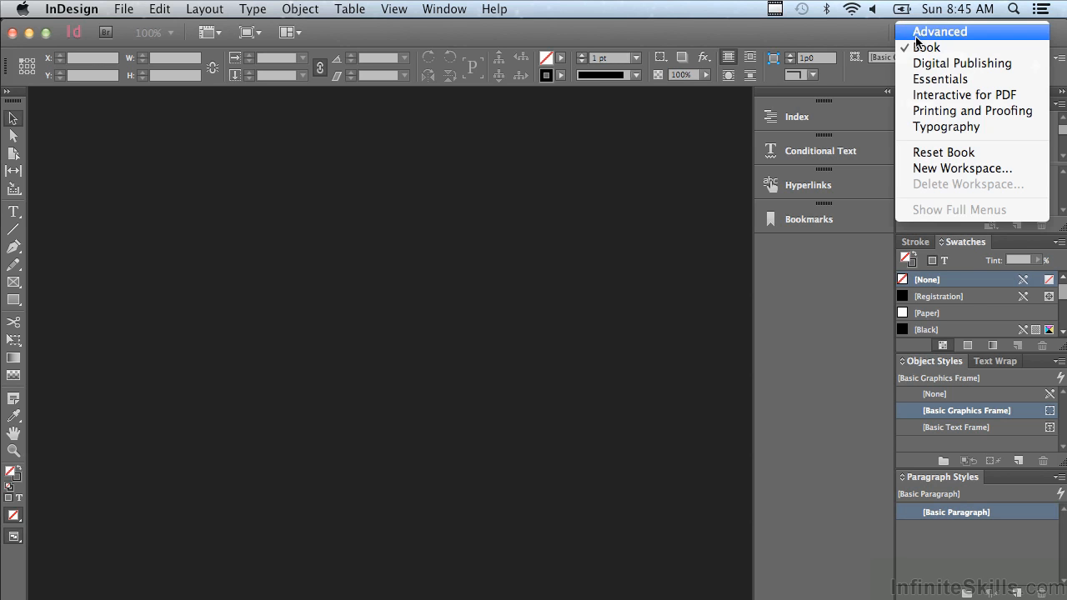
{"action": "left_click", "coordinate": [923, 128]}
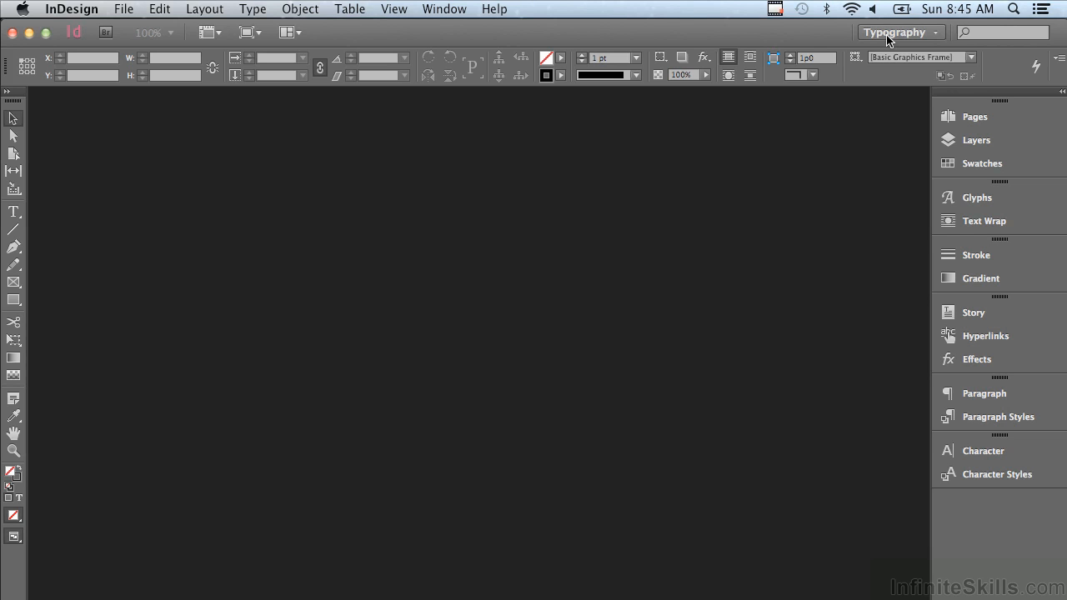
- Display the Align panel group and dock it below the Character Styles panel
{"action": "left_click", "coordinate": [464, 14]}
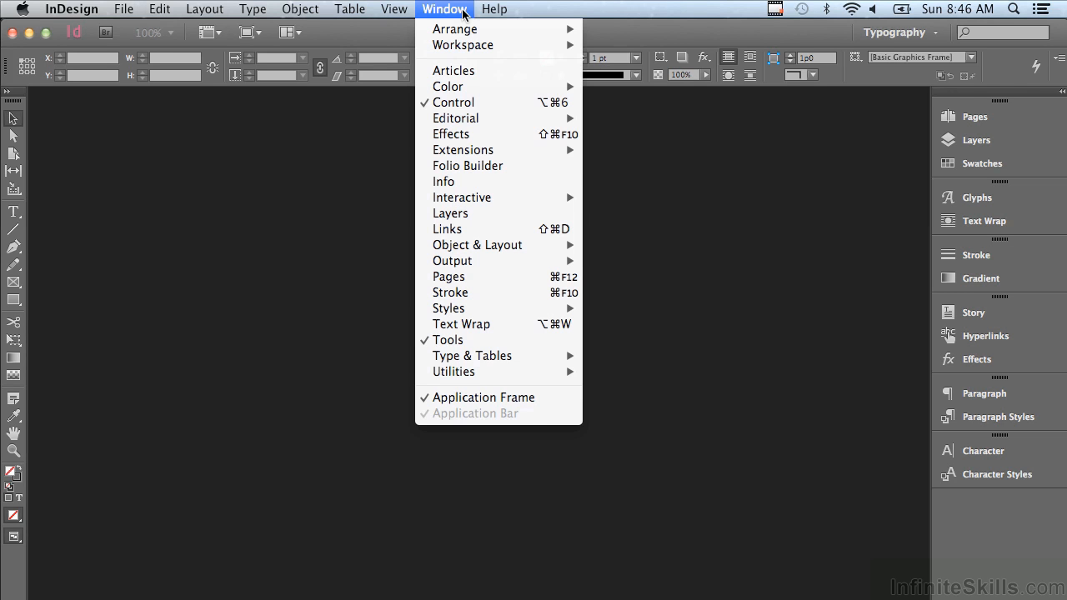
{"action": "mouse_move", "coordinate": [483, 248]}
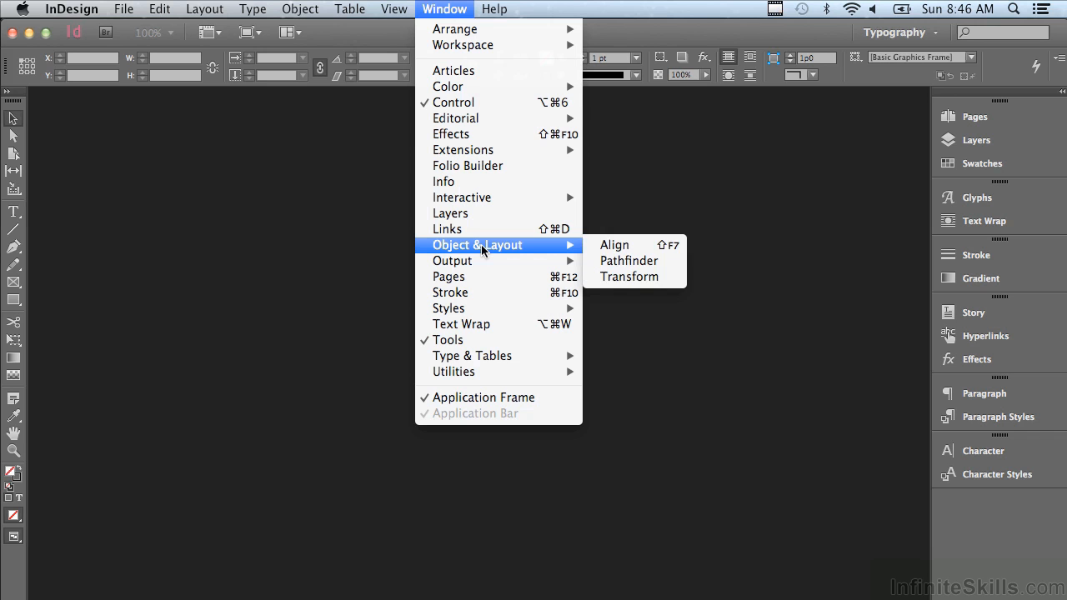
{"action": "left_click", "coordinate": [619, 245]}
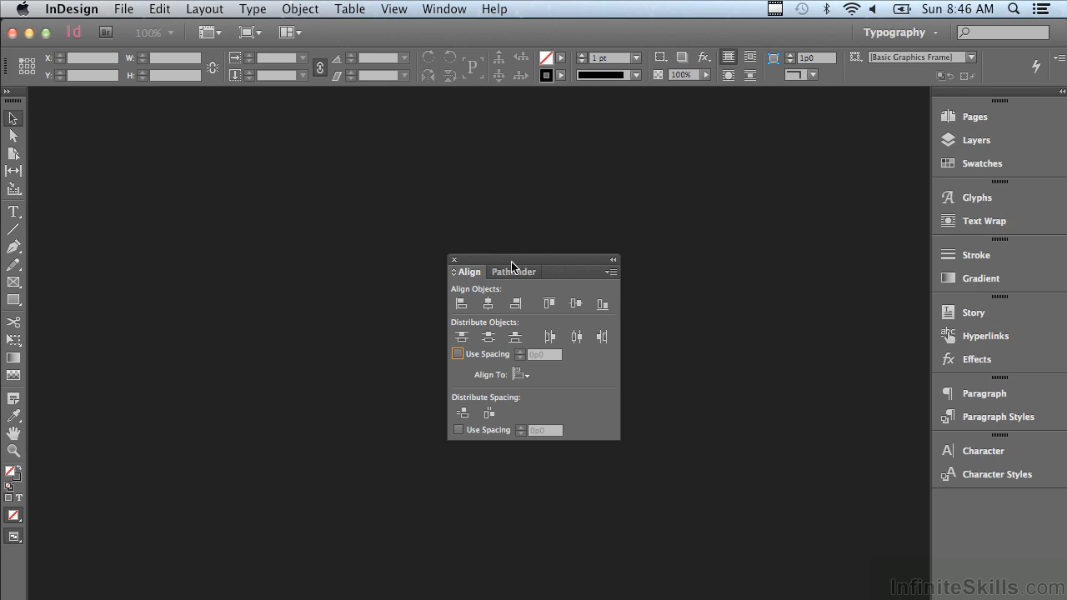
{"action": "left_click_drag", "start_coordinate": [512, 265], "coordinate": [965, 503]}
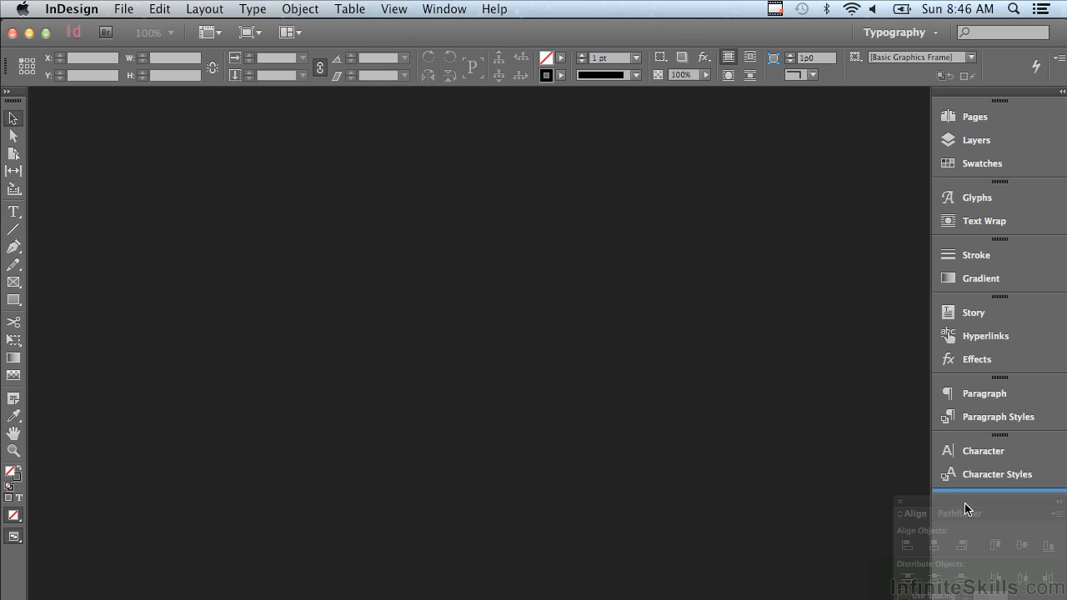
{"action": "left_click_drag", "start_coordinate": [965, 503], "coordinate": [965, 503]}
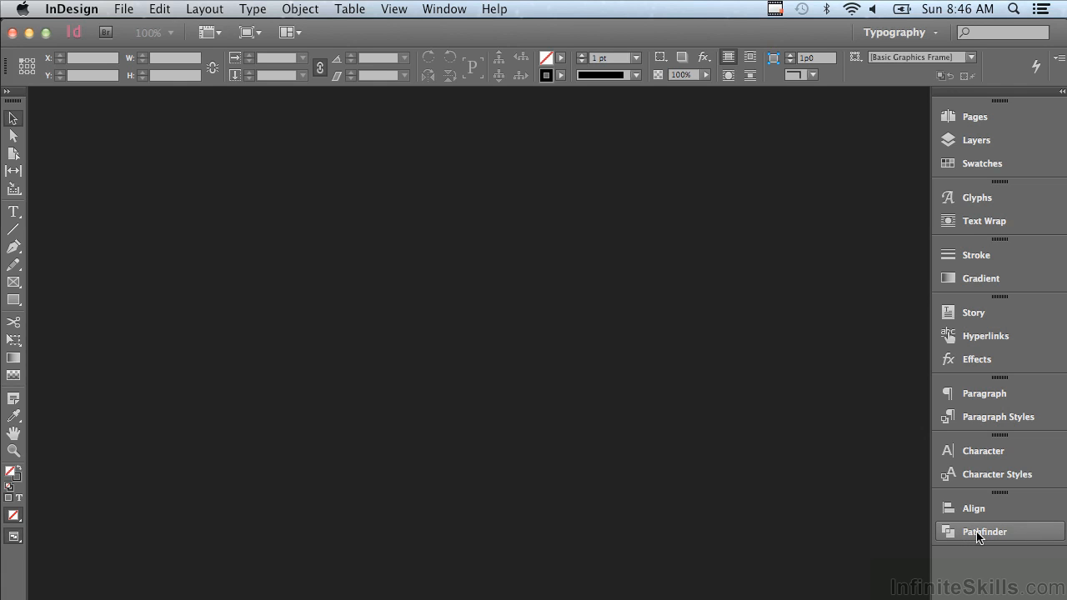
- Pull the Pathfinder and Hyperlinks panels out of the dock and close them both
{"action": "left_click_drag", "start_coordinate": [978, 537], "coordinate": [660, 464]}
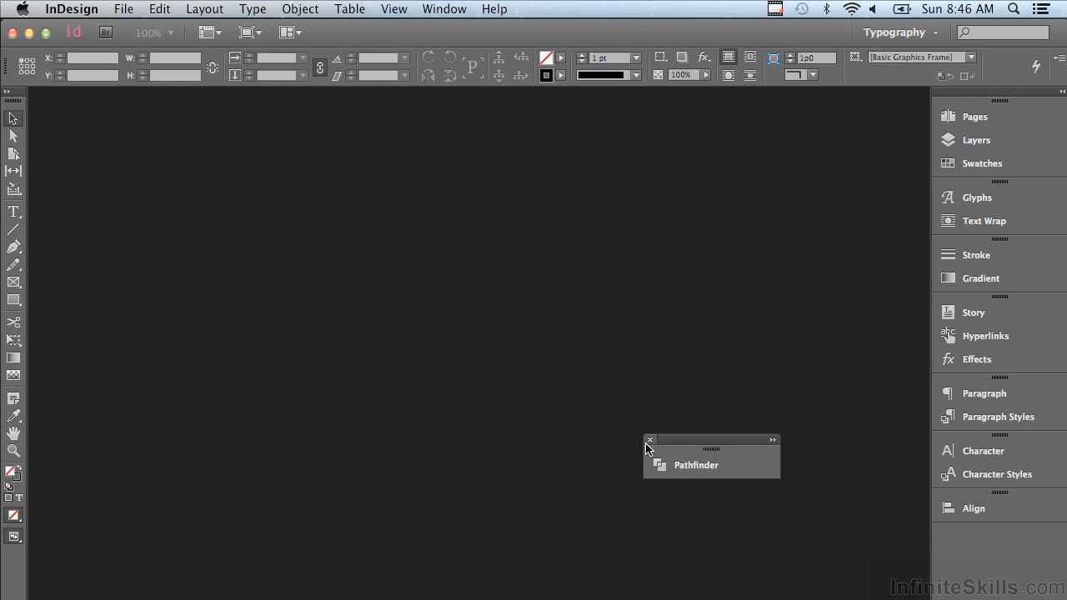
{"action": "left_click", "coordinate": [651, 439]}
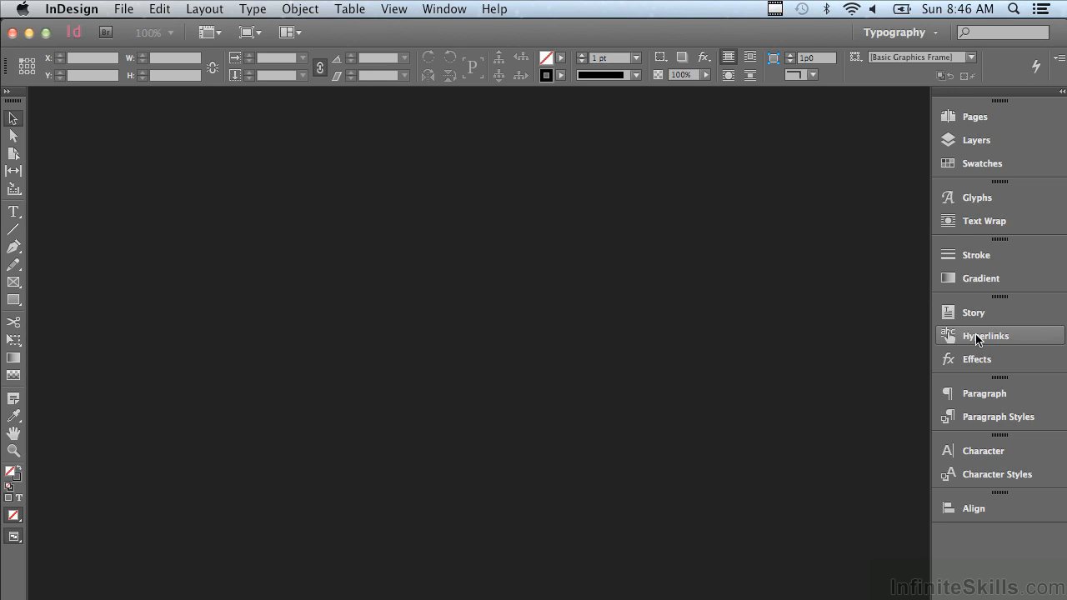
{"action": "left_click_drag", "start_coordinate": [979, 338], "coordinate": [759, 318]}
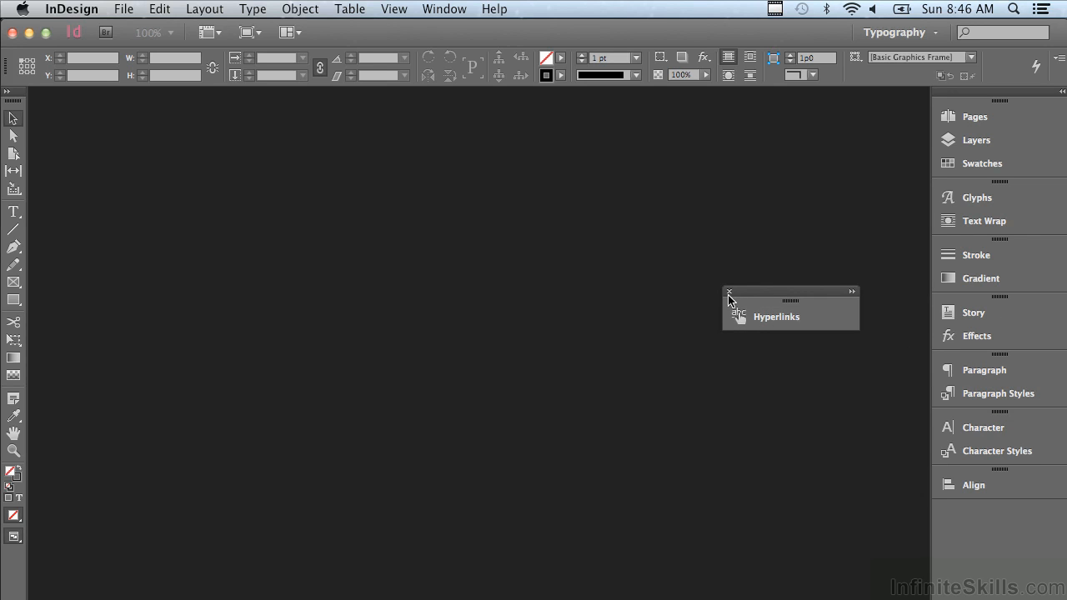
{"action": "left_click", "coordinate": [728, 297]}
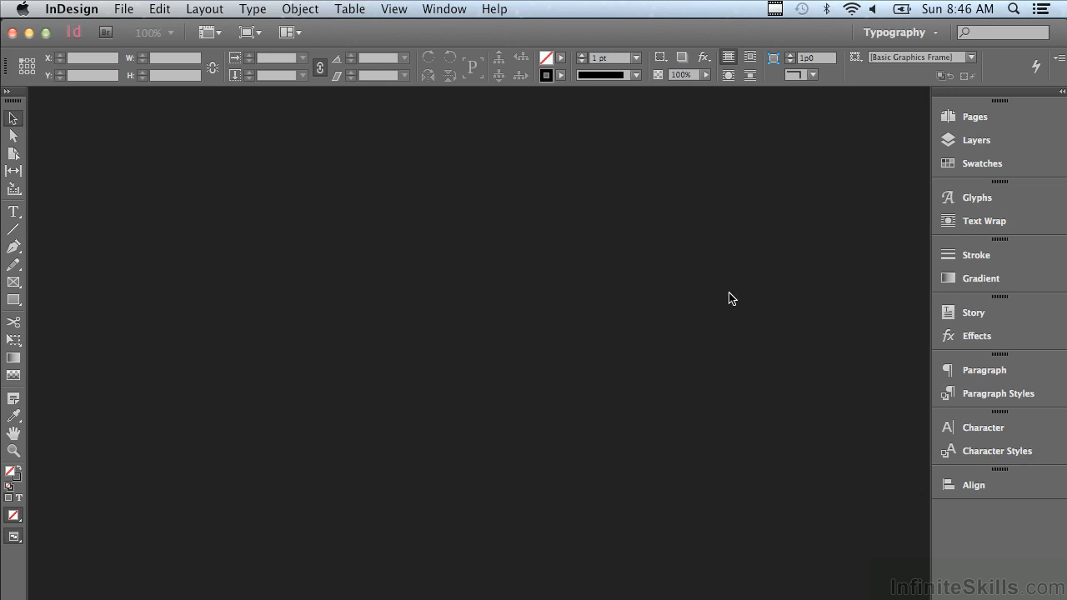
{"action": "left_click", "coordinate": [893, 36]}
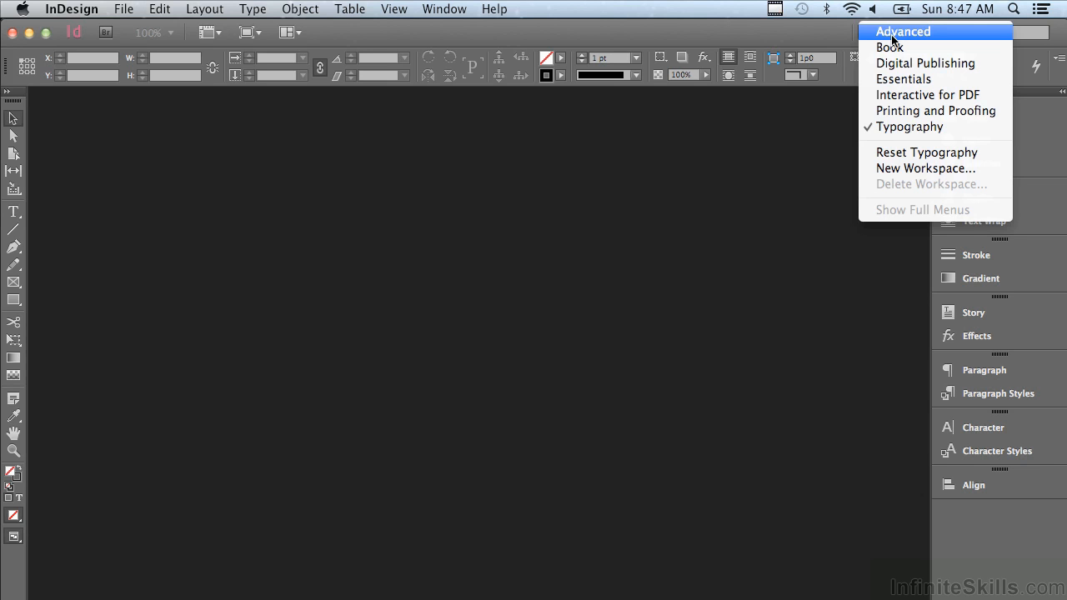
{"action": "left_click", "coordinate": [891, 170]}
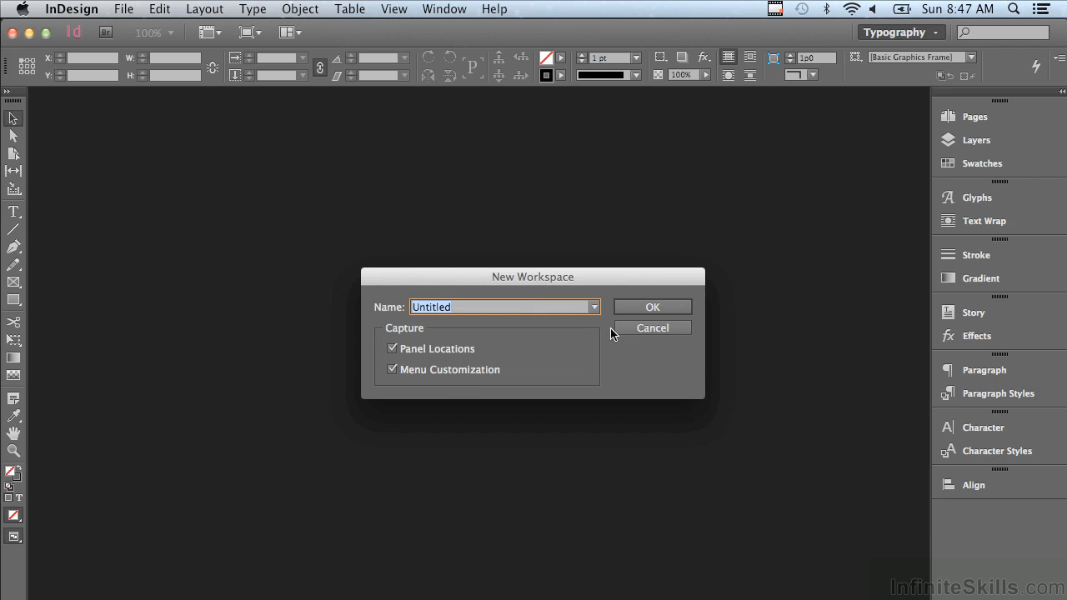
{"action": "left_click", "coordinate": [639, 328]}
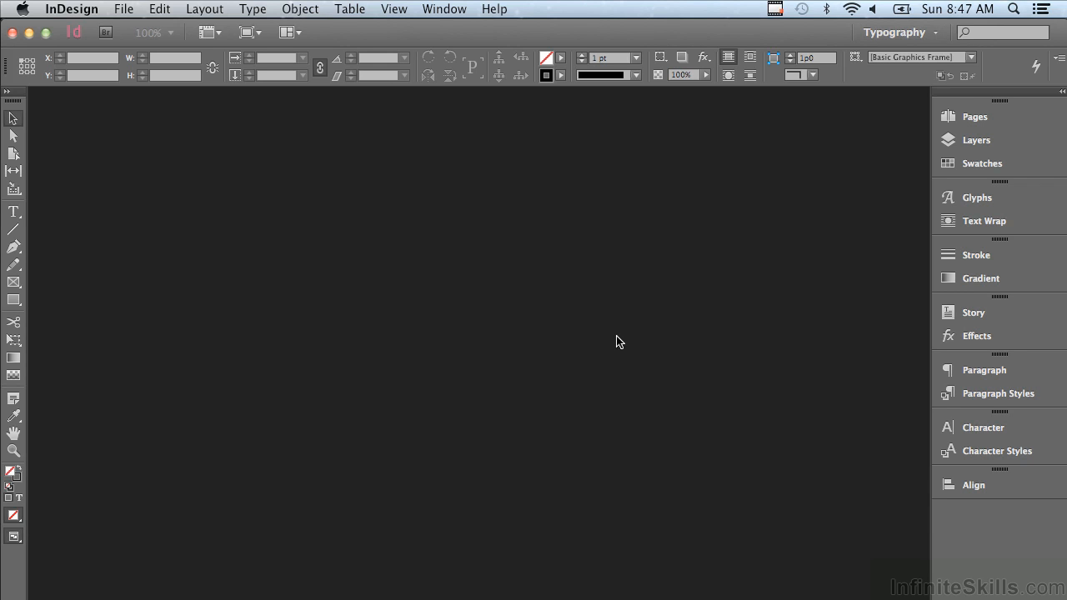
- Undock the Glyphs, Paragraph and Story panels into one floating stack and float the Pages panel separately
{"action": "left_click", "coordinate": [885, 33]}
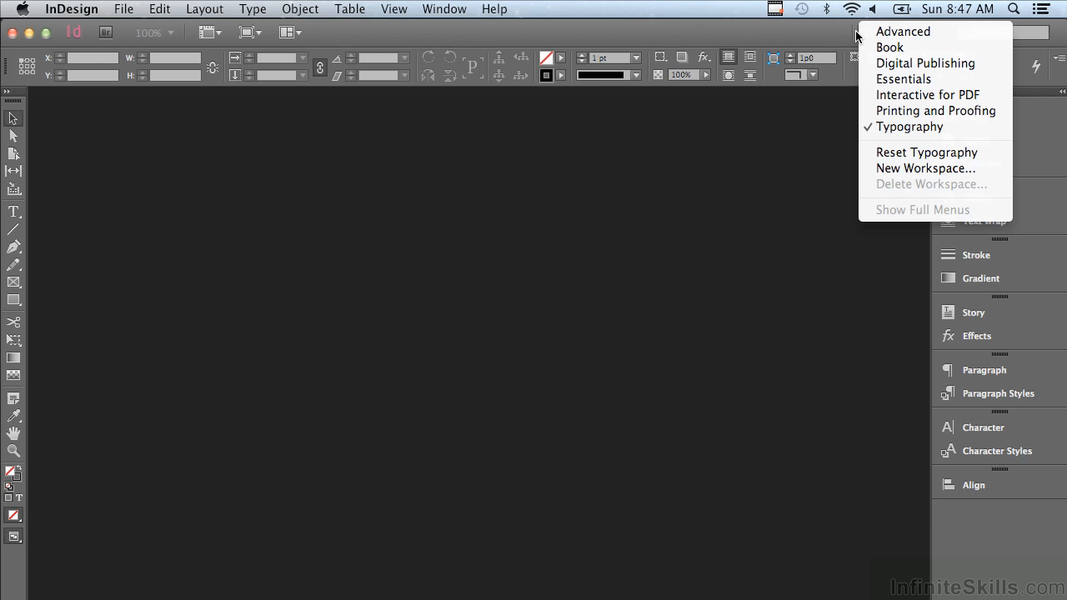
{"action": "left_click", "coordinate": [856, 35]}
{"action": "left_click_drag", "start_coordinate": [1013, 201], "coordinate": [742, 221]}
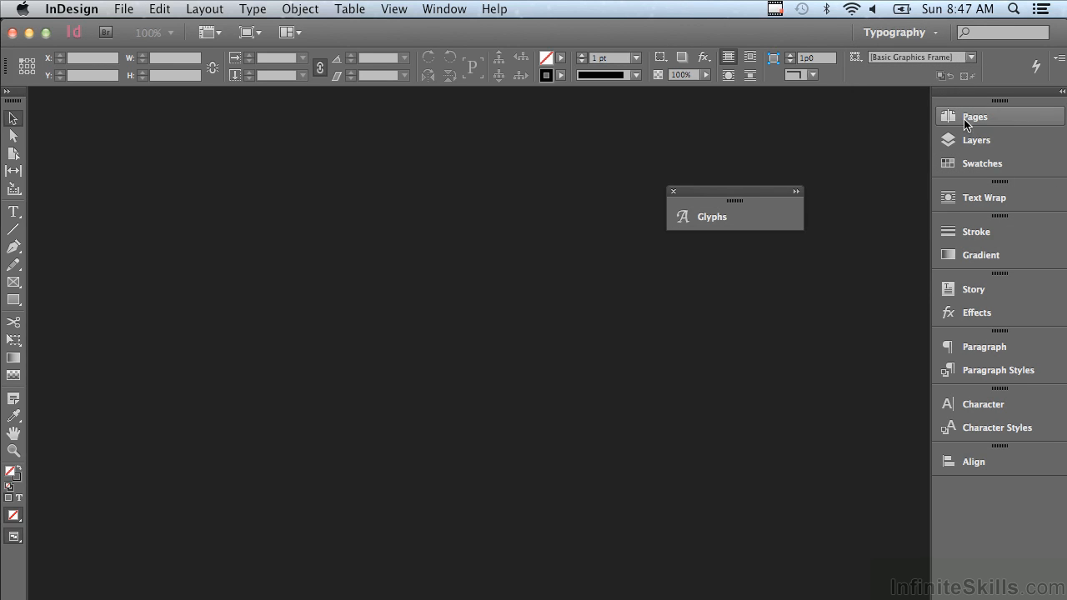
{"action": "left_click_drag", "start_coordinate": [967, 117], "coordinate": [804, 345]}
{"action": "left_click_drag", "start_coordinate": [982, 325], "coordinate": [753, 219]}
{"action": "left_click_drag", "start_coordinate": [959, 266], "coordinate": [772, 232]}
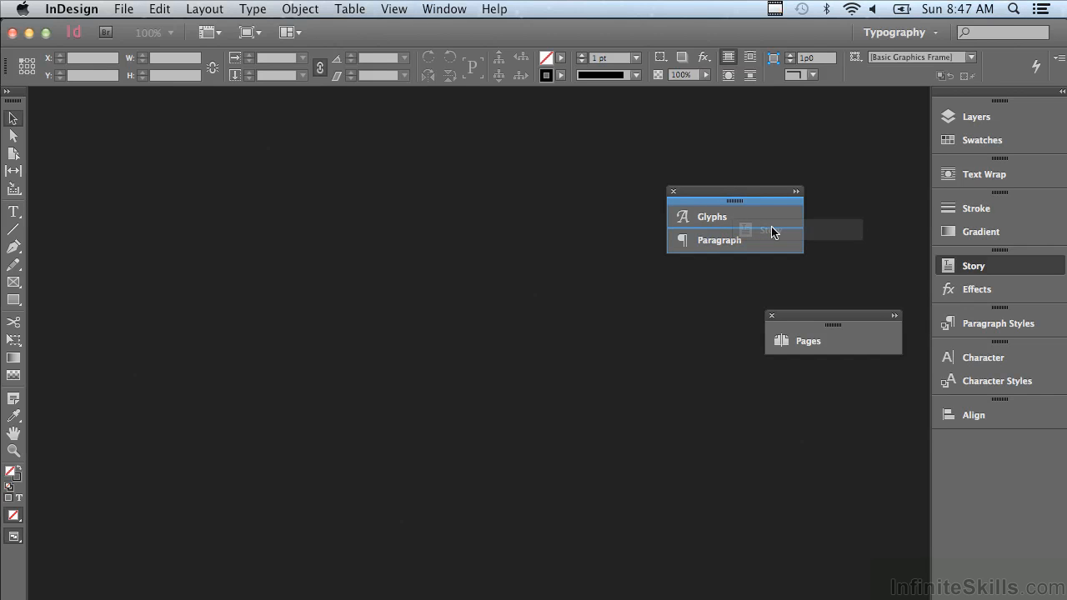
{"action": "left_click_drag", "start_coordinate": [772, 232], "coordinate": [768, 228]}
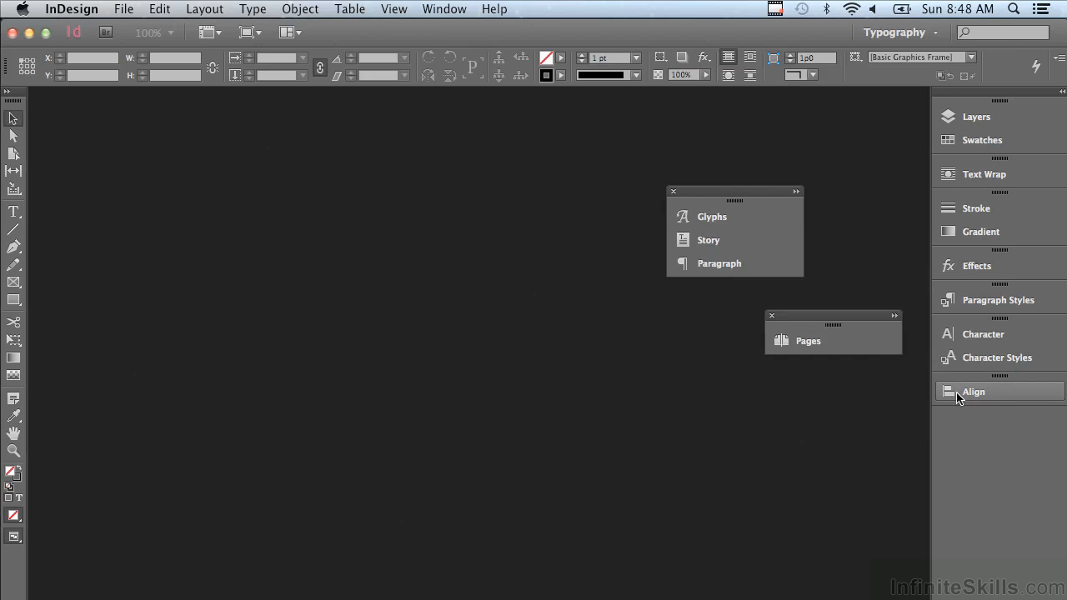
- Reset the Typography workspace to its default panel arrangement
{"action": "left_click", "coordinate": [881, 39]}
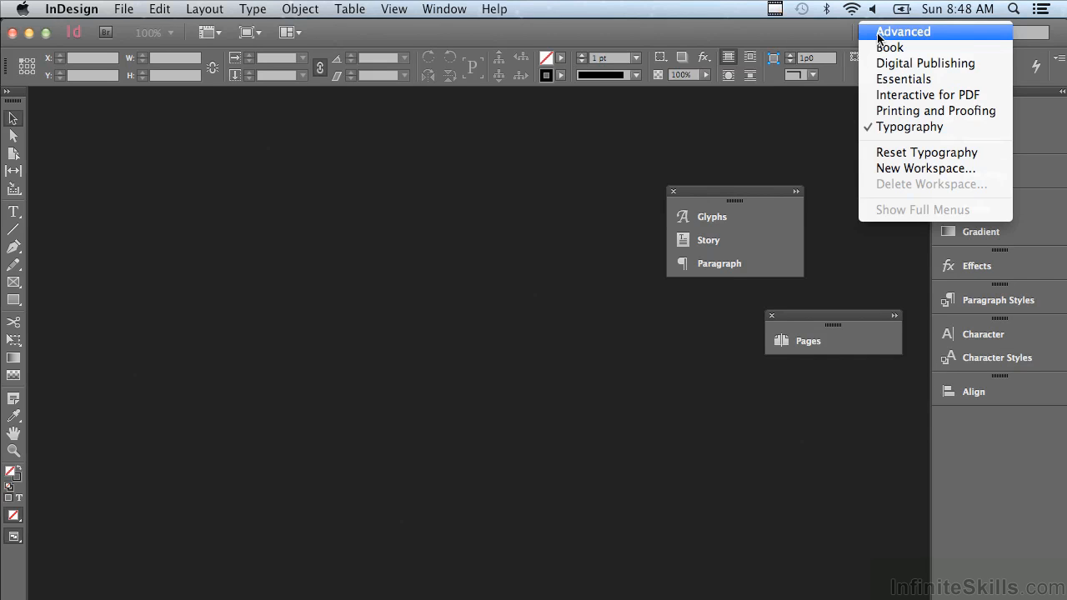
{"action": "left_click", "coordinate": [880, 158]}
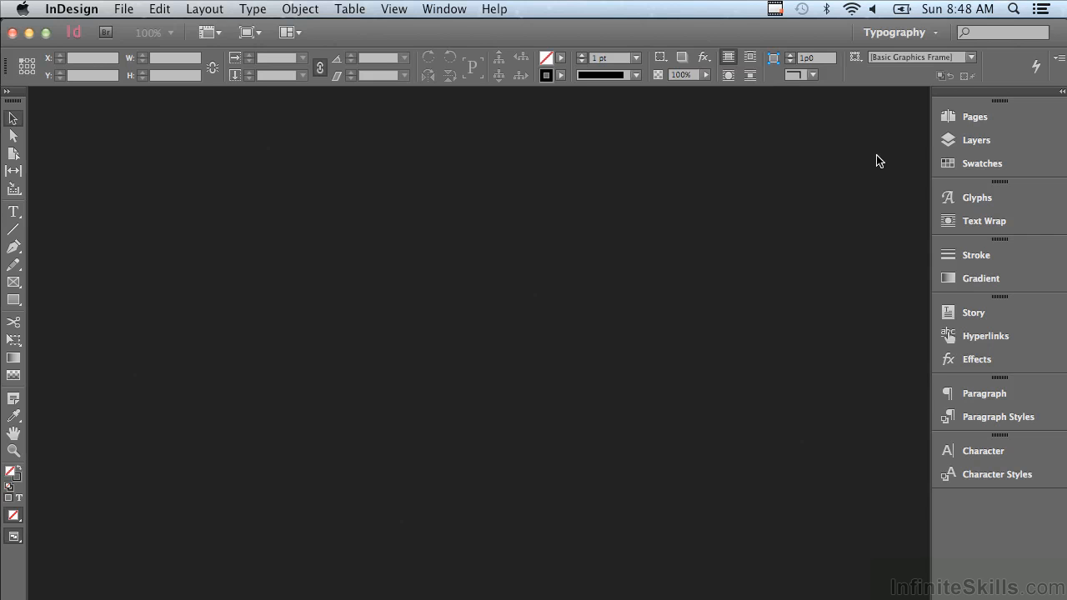
{"action": "left_click", "coordinate": [877, 33]}
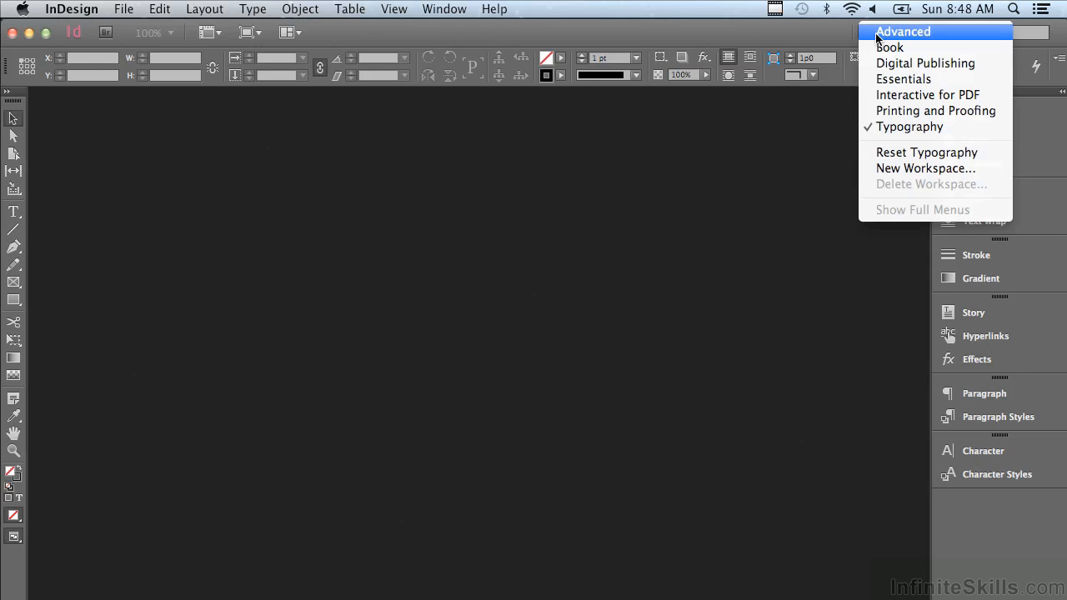
{"action": "left_click", "coordinate": [887, 156]}
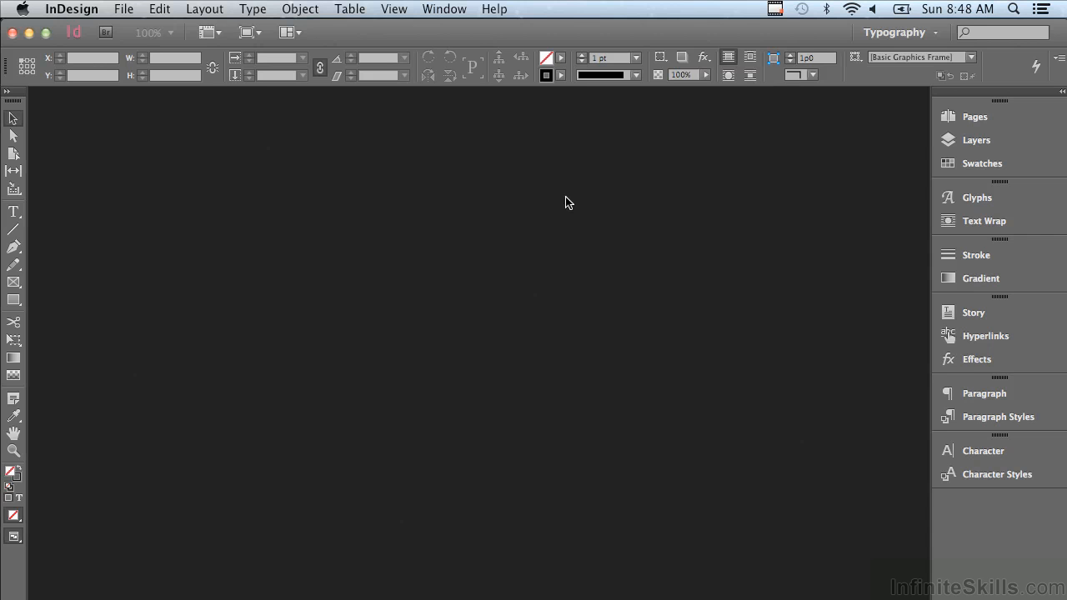
- Hide all tools and panels, and show them again
{"action": "key", "text": "Tab"}
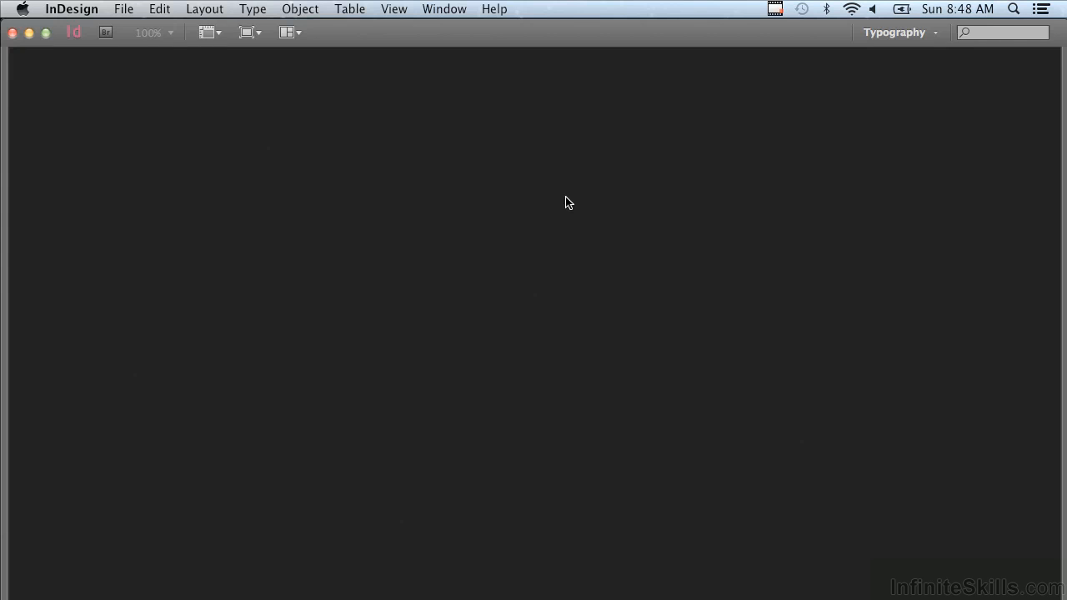
{"action": "key", "text": "Tab"}
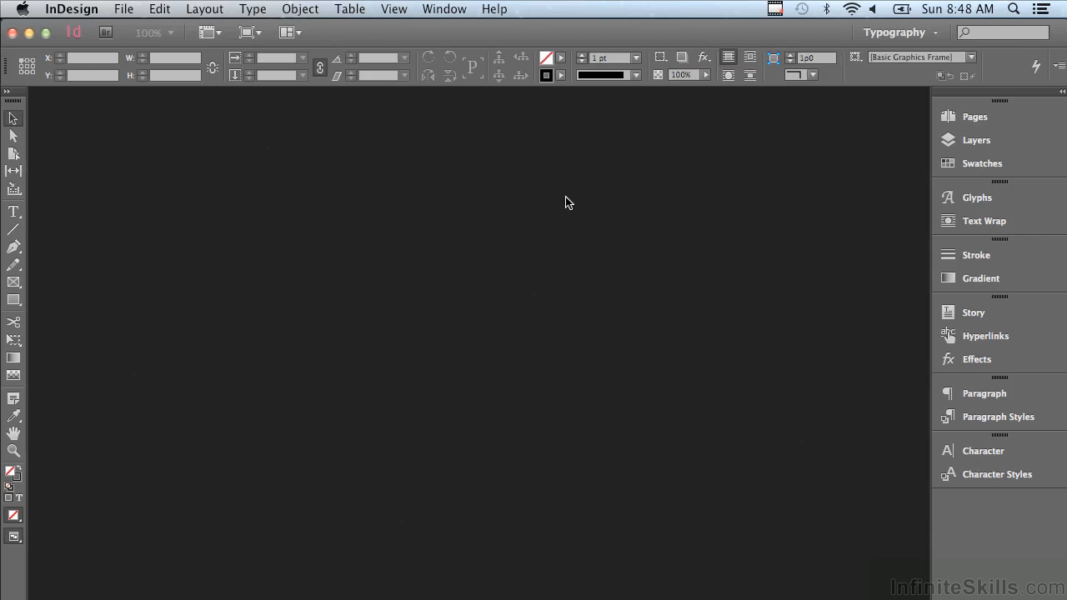
- Hide all tools and panels, open the Character panel from the temporarily revealed dock, and bring the whole interface back
{"action": "key", "text": "Tab"}
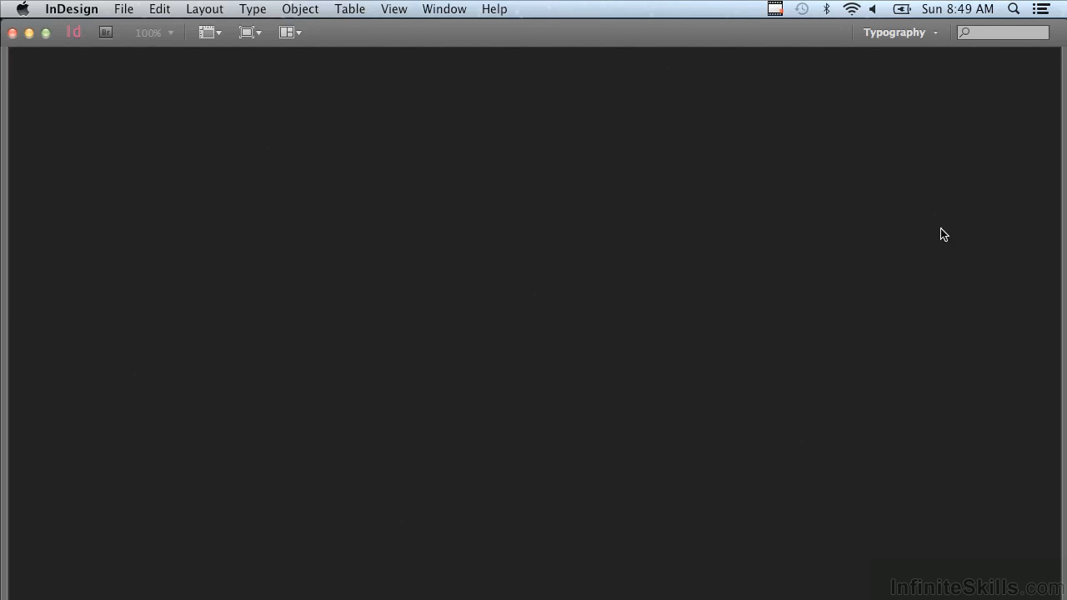
{"action": "mouse_move", "coordinate": [1066, 300]}
{"action": "mouse_move", "coordinate": [1, 200]}
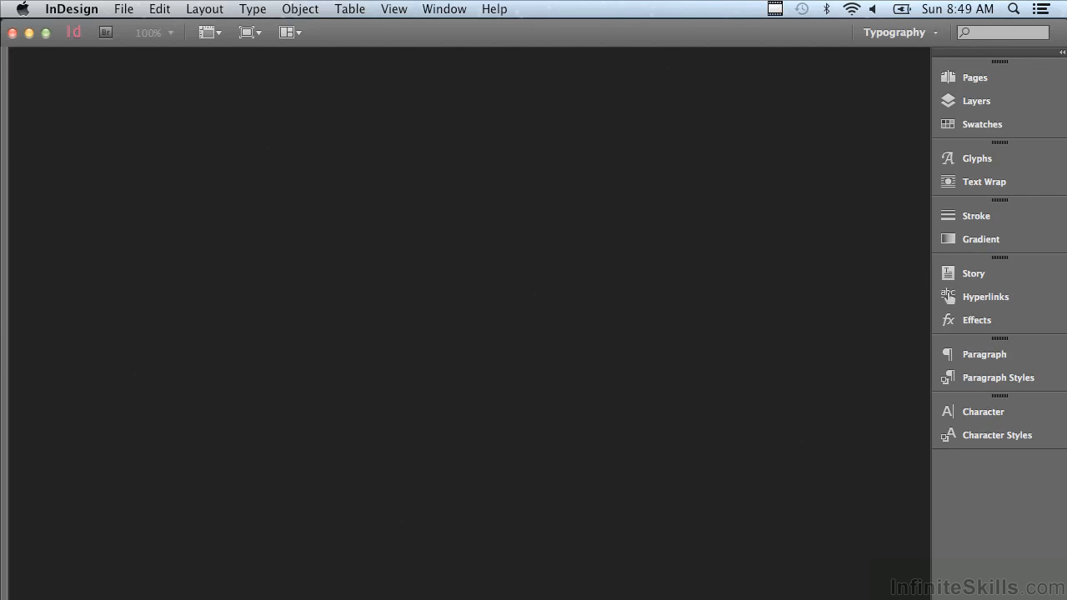
{"action": "left_click", "coordinate": [999, 417]}
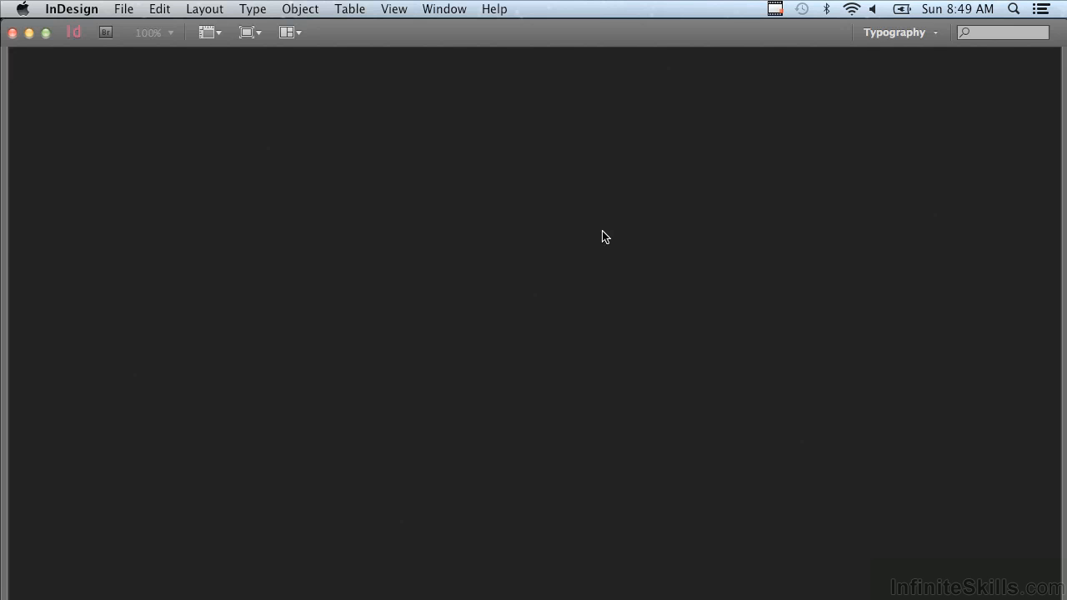
{"action": "key", "text": "Tab"}
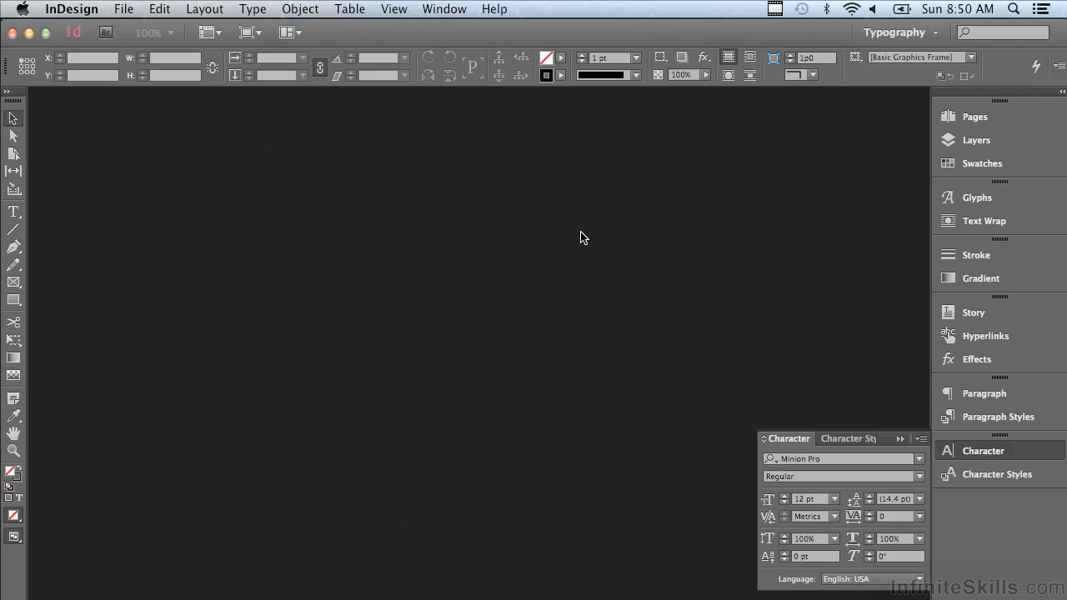
- Check the Application Frame option and slightly adjust the size of the application frame
{"action": "left_click", "coordinate": [455, 16]}
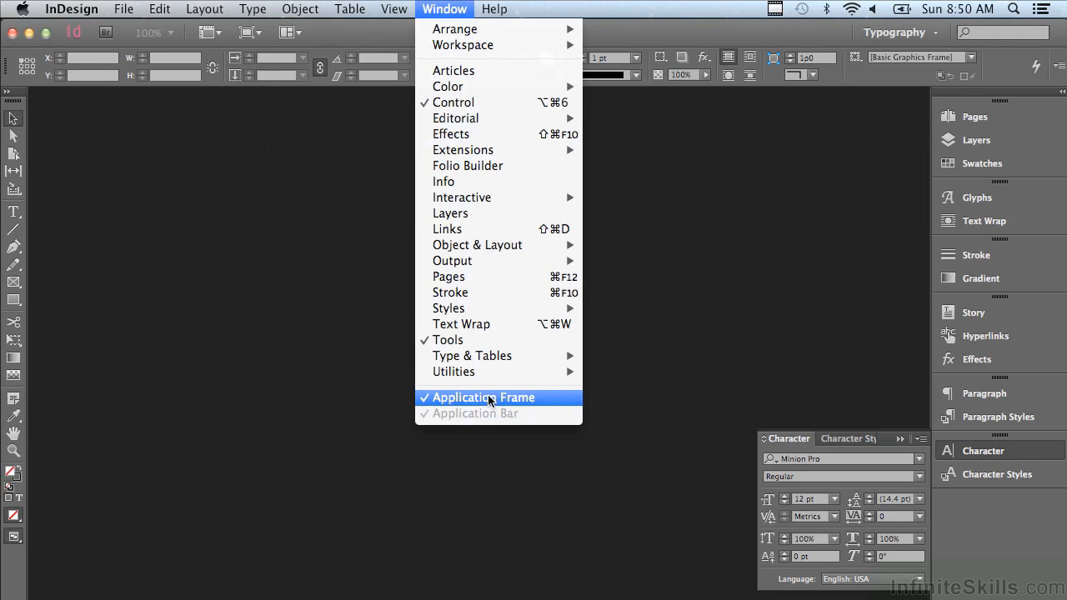
{"action": "left_click", "coordinate": [288, 281]}
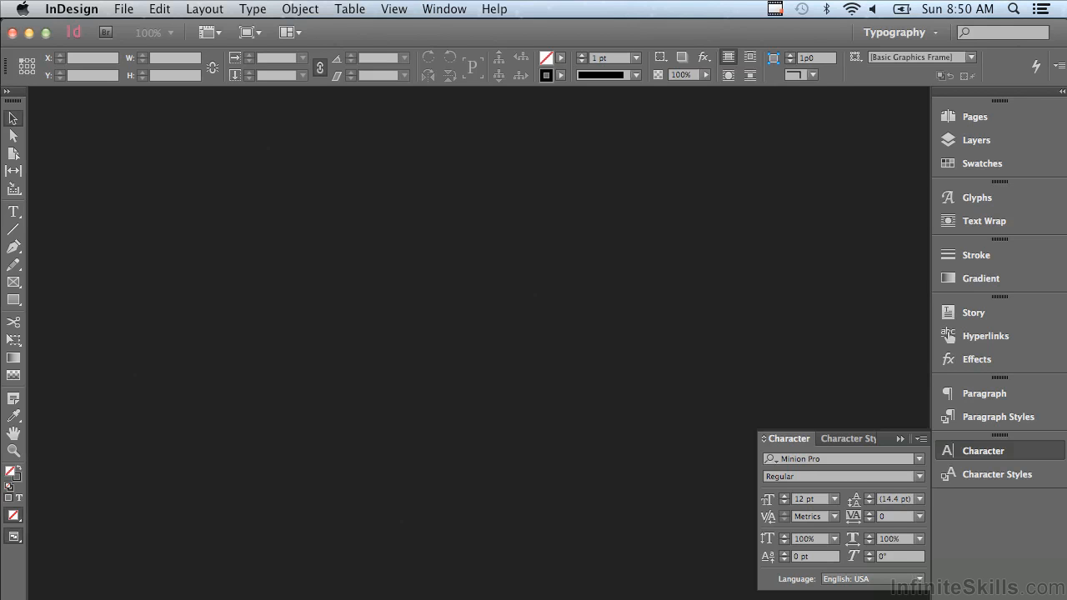
{"action": "mouse_move", "coordinate": [1066, 598]}
{"action": "left_mouse_down"}
{"action": "mouse_move", "coordinate": [951, 597]}
{"action": "mouse_move", "coordinate": [867, 572]}
{"action": "mouse_move", "coordinate": [933, 567]}
{"action": "mouse_move", "coordinate": [1066, 599]}
{"action": "left_mouse_up"}
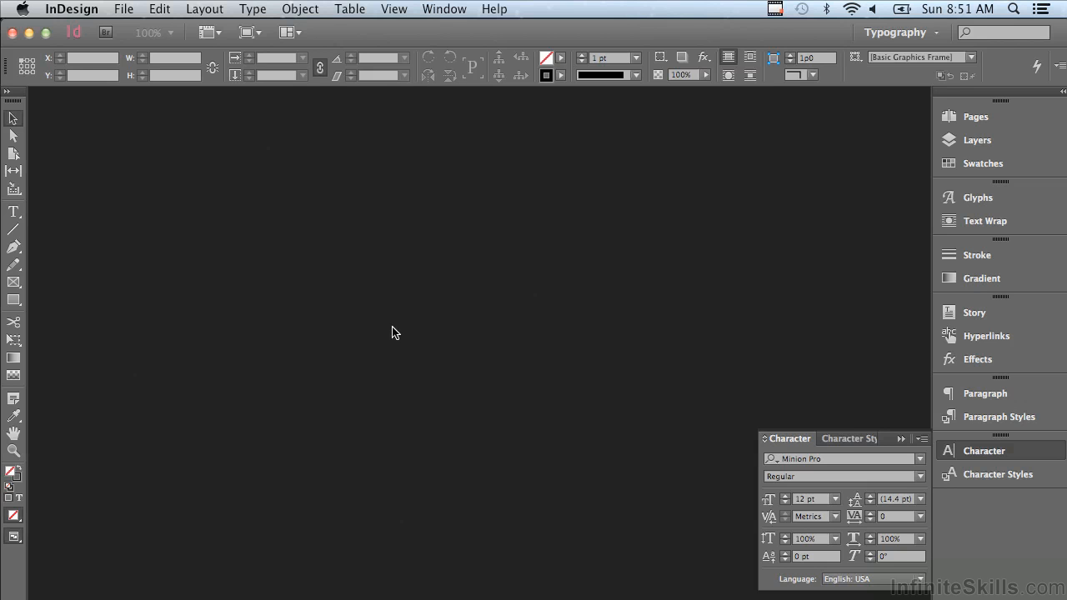
- Create a new one-page Letter print document with facing pages, using the [Default] preset
{"action": "key", "text": "super+o"}
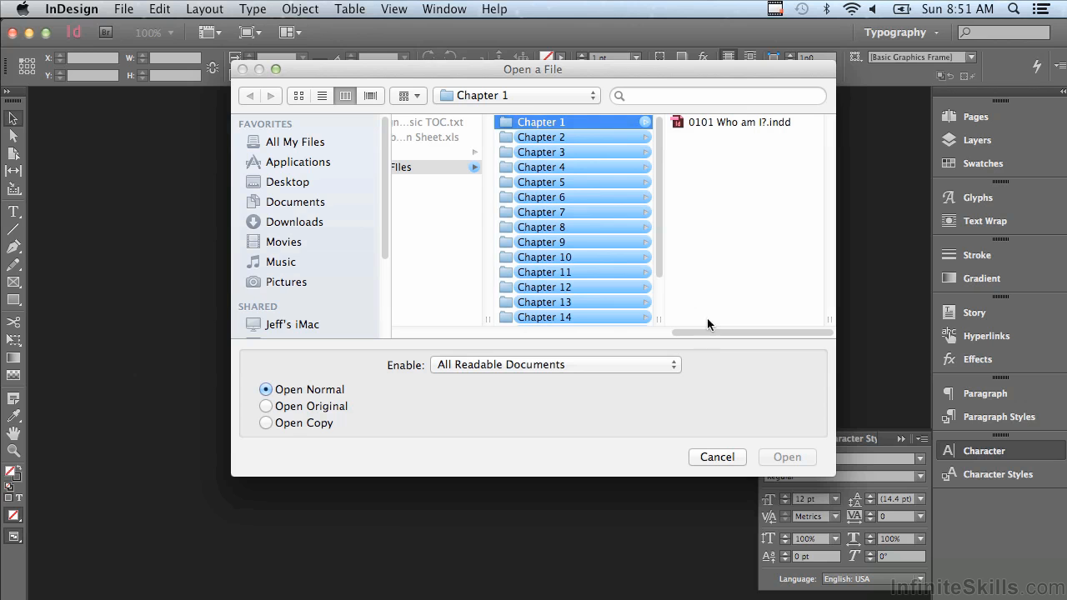
{"action": "left_click", "coordinate": [707, 457]}
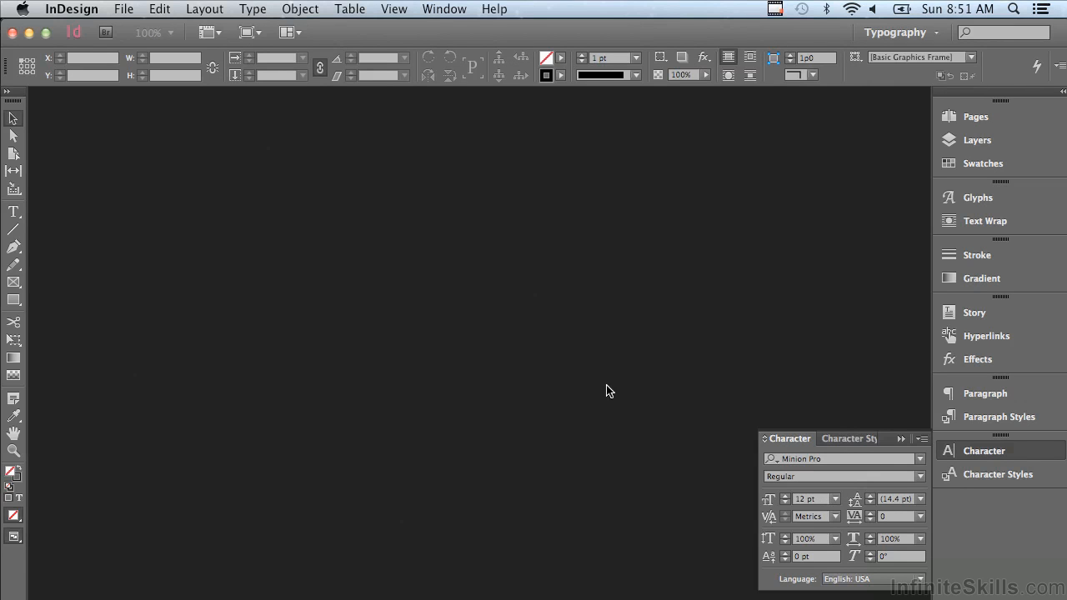
{"action": "left_click", "coordinate": [118, 14]}
{"action": "mouse_move", "coordinate": [126, 30]}
{"action": "left_click", "coordinate": [317, 40]}
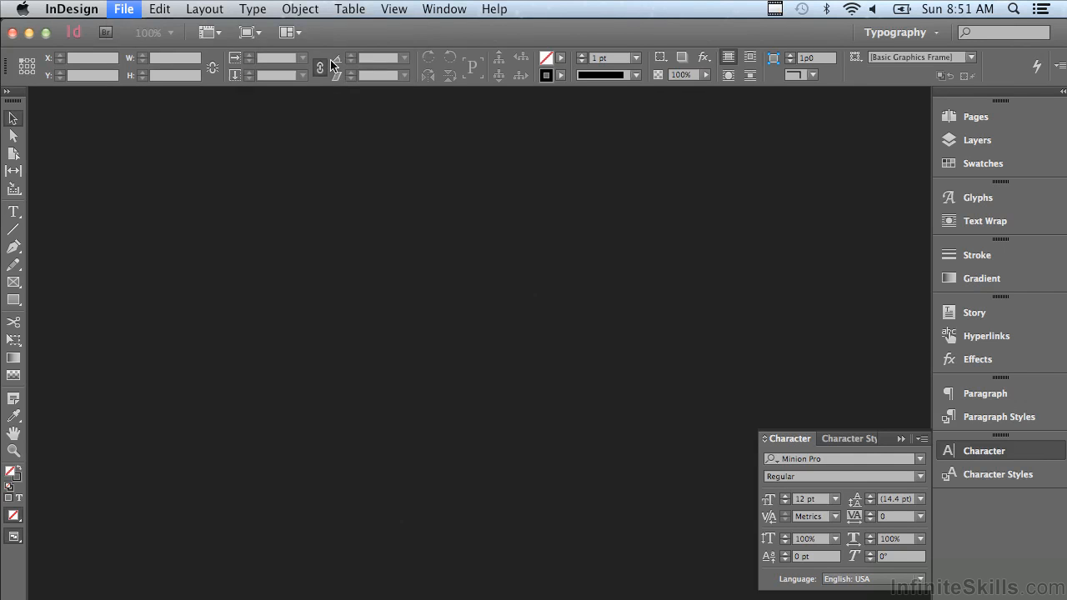
{"action": "left_click", "coordinate": [737, 459]}
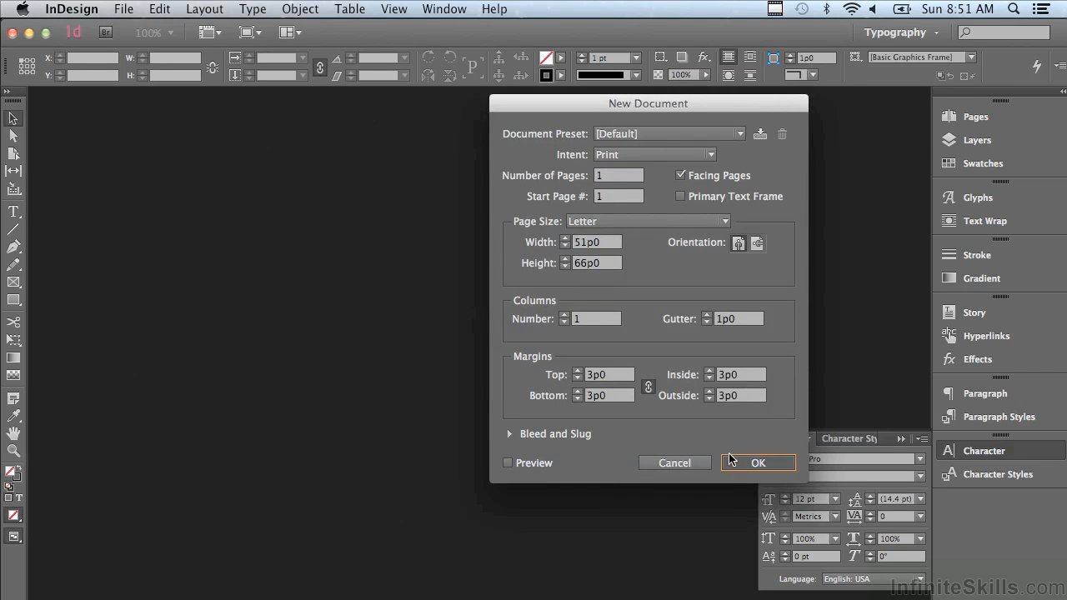
- Create a second blank Letter document with the same default print settings
{"action": "left_click", "coordinate": [113, 8]}
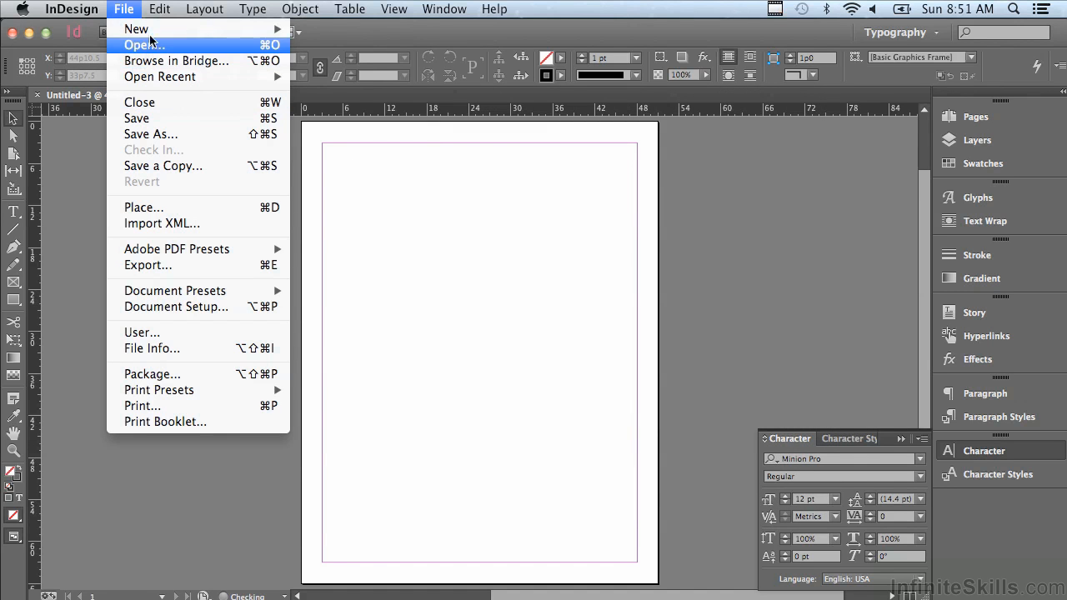
{"action": "mouse_move", "coordinate": [152, 30]}
{"action": "left_click", "coordinate": [323, 35]}
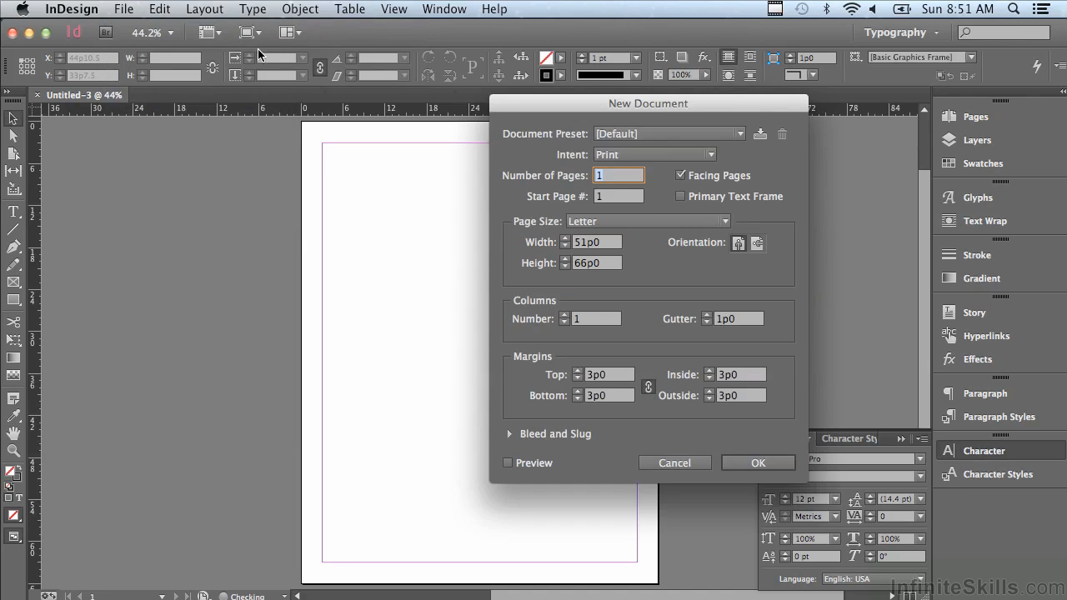
{"action": "left_click", "coordinate": [737, 460]}
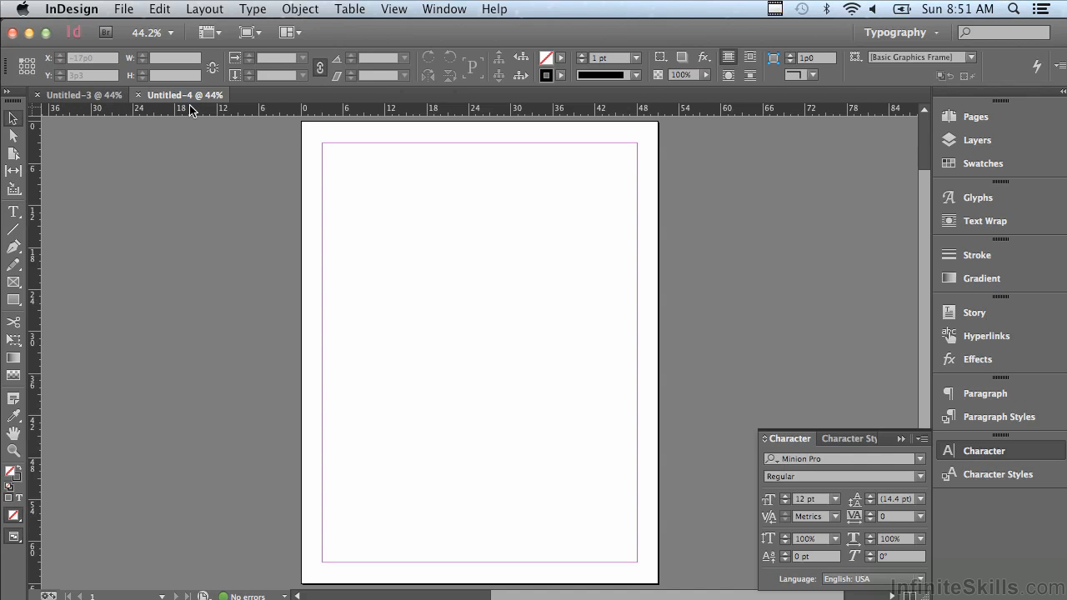
- Float the Untitled-4 document window and dock it back as a tab, and arrange both documents side by side in the 2-Up layout
{"action": "left_click_drag", "start_coordinate": [191, 96], "coordinate": [197, 187]}
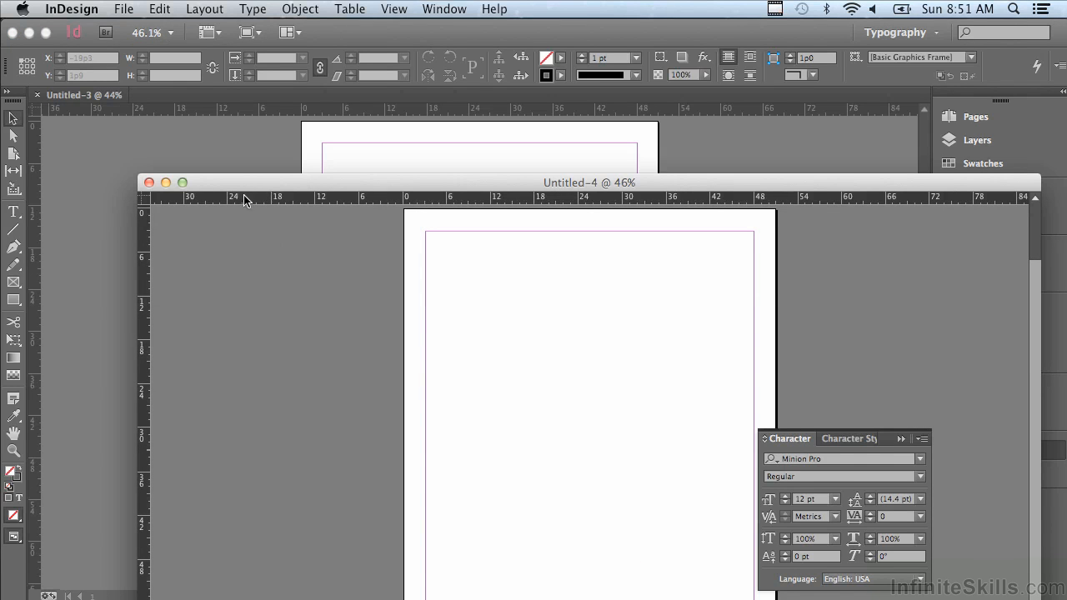
{"action": "left_click_drag", "start_coordinate": [242, 190], "coordinate": [214, 97]}
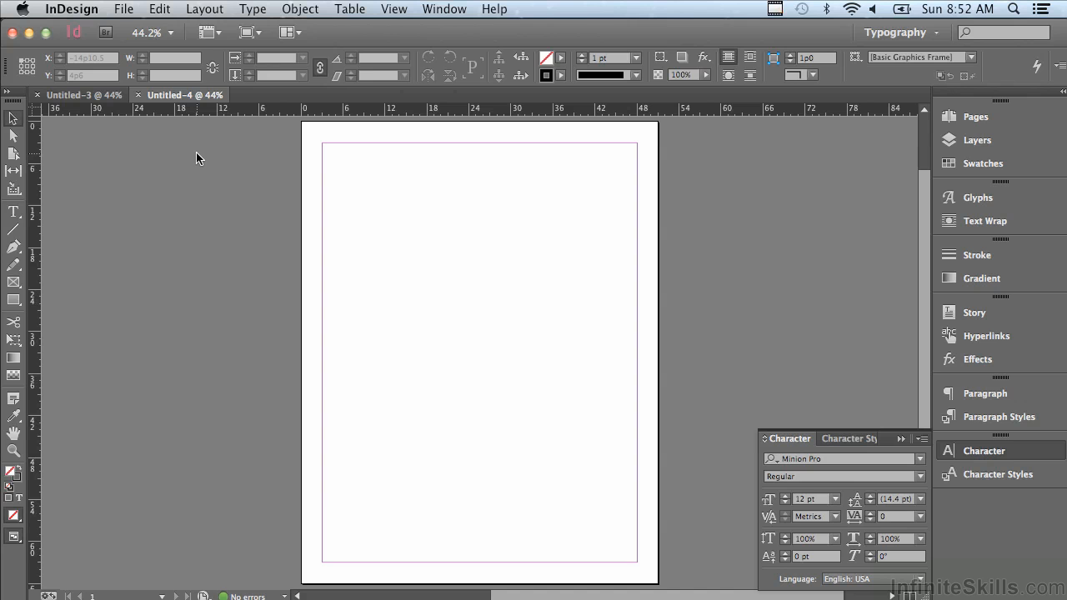
{"action": "left_click", "coordinate": [290, 37]}
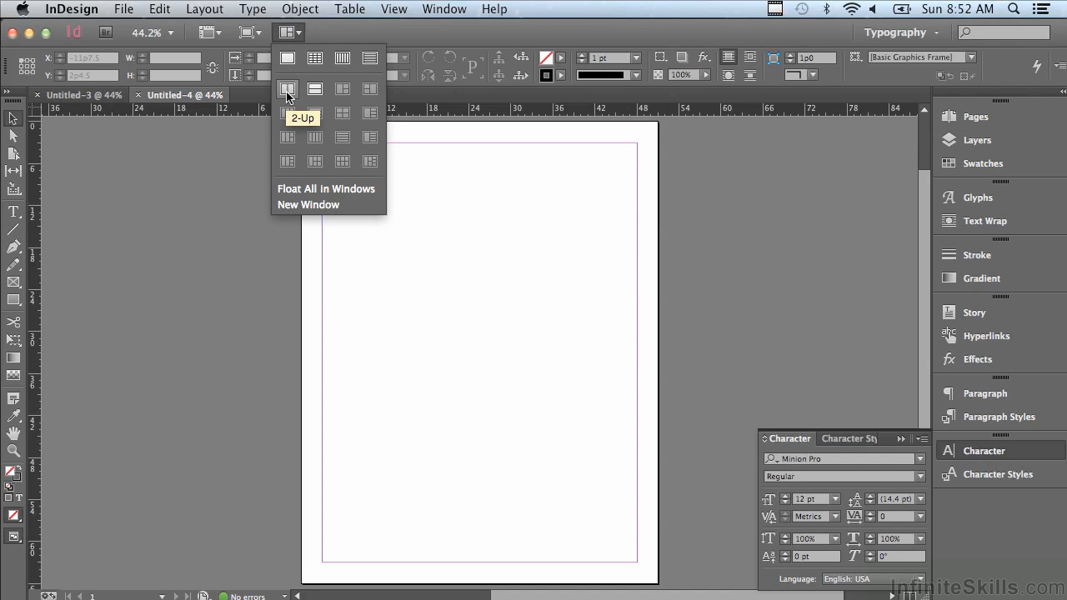
{"action": "left_click", "coordinate": [287, 91]}
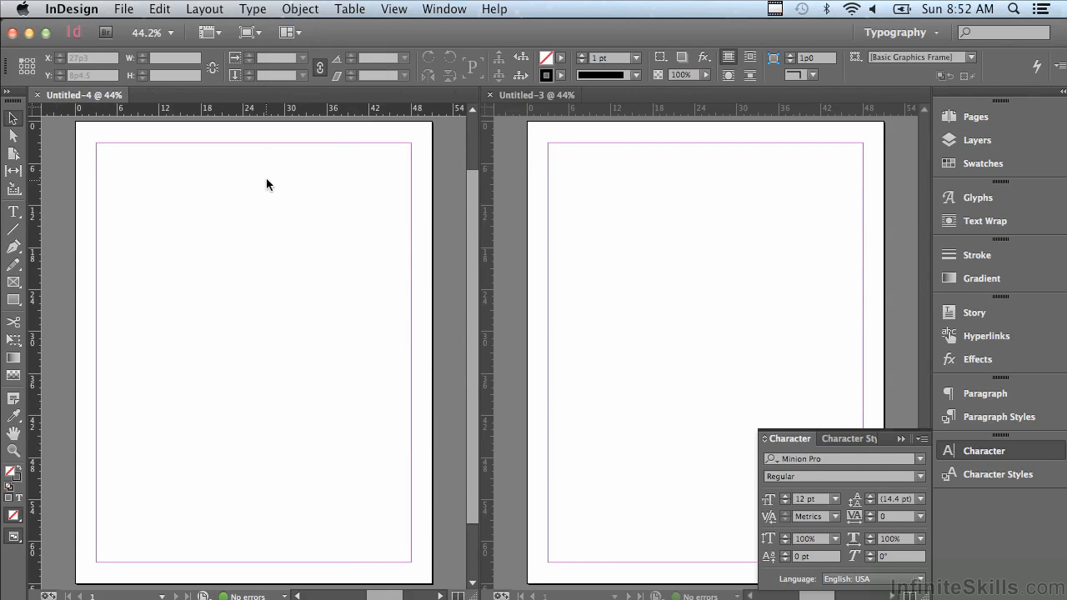